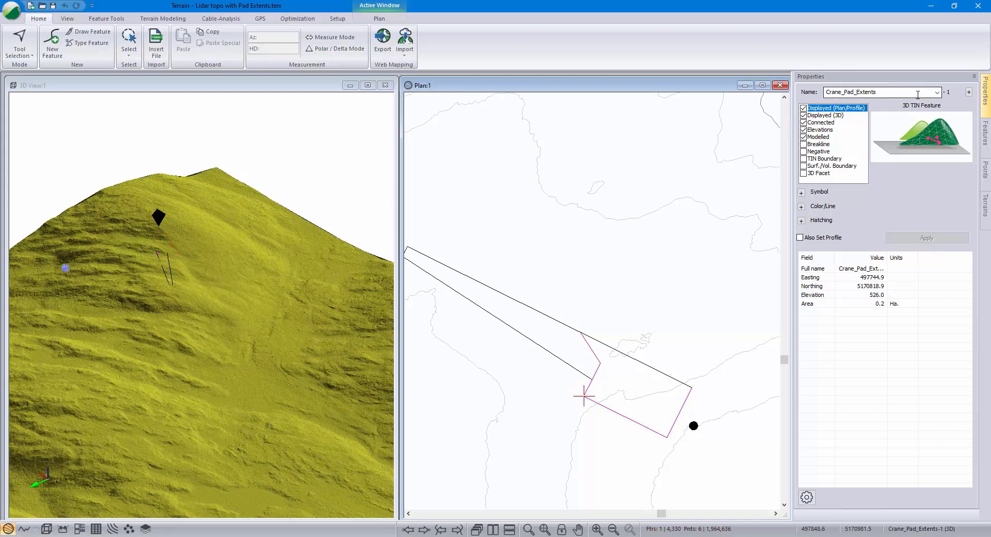
# Inspect the laydown extents feature in the terrain plan and switch to the PAD IV Example design in the Location module.
pyautogui.click(560, 364)
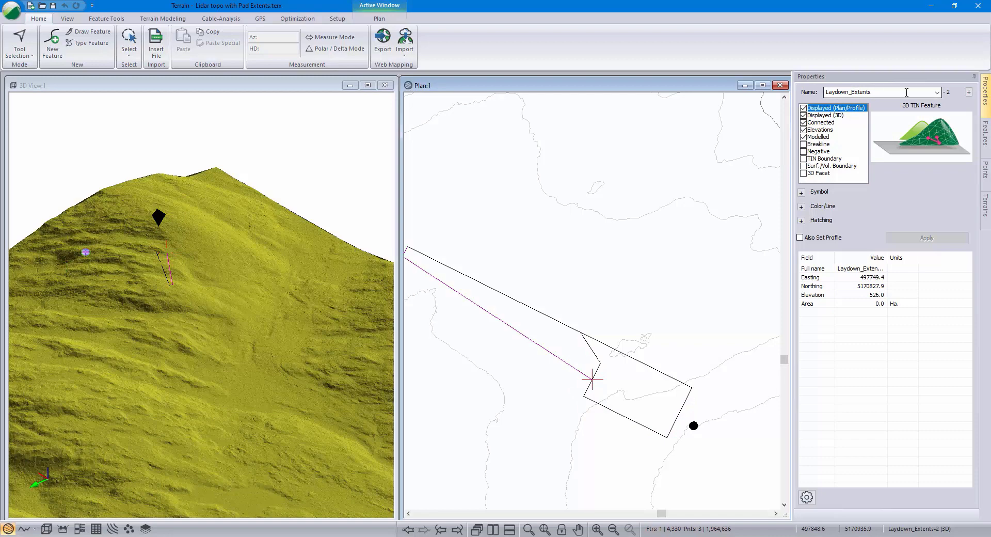
pyautogui.click(930, 6)
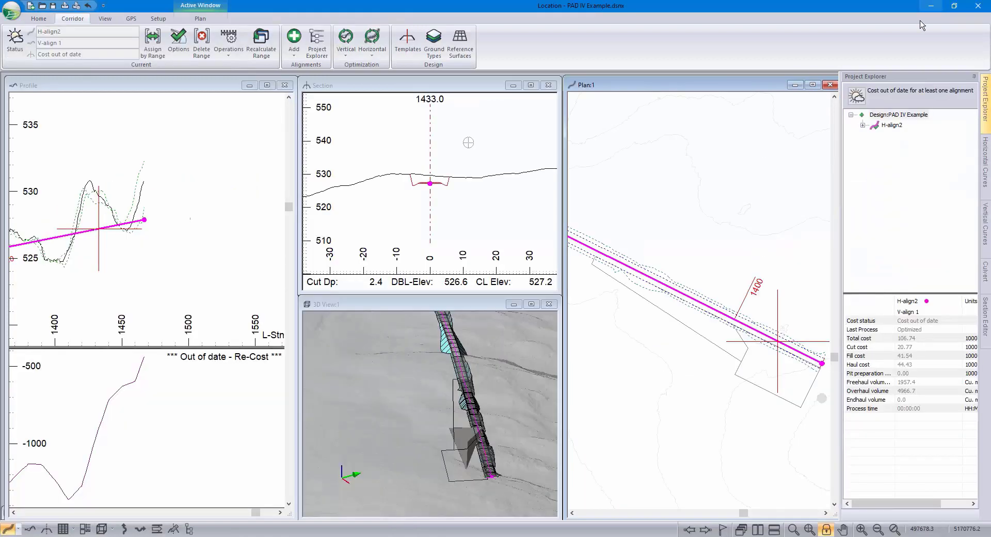
# Open the Template Editor for the road design.
pyautogui.moveTo(737, 279)
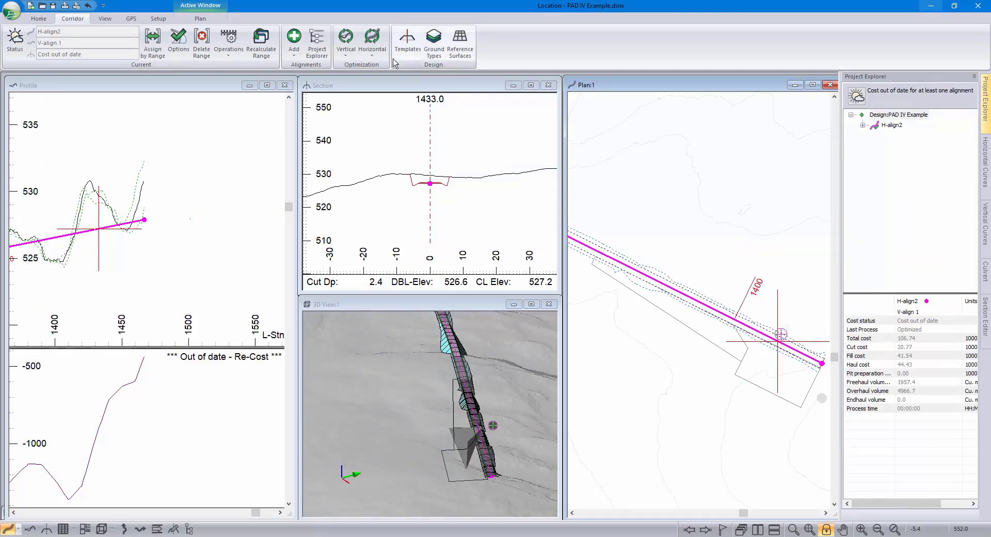
pyautogui.click(416, 53)
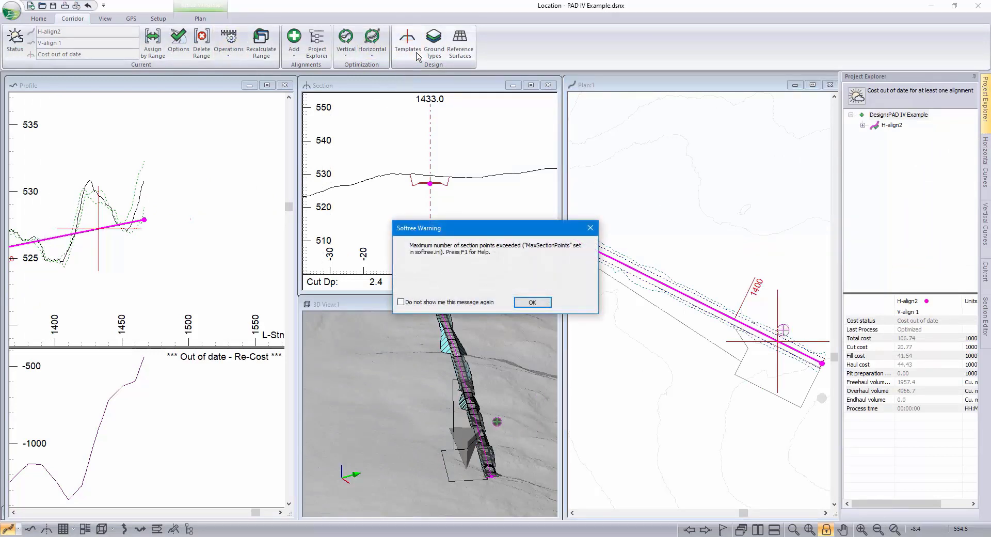
pyautogui.click(532, 301)
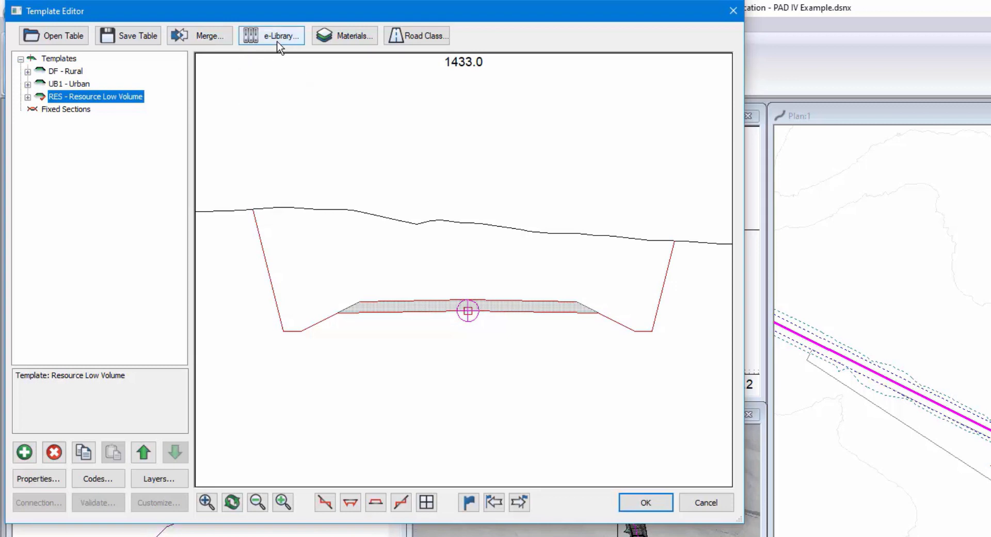
# Merge the "PAD w 2 layer ref feat - BETA" component folder from the desktop's Pad IV Template folder into the template table.
pyautogui.click(200, 37)
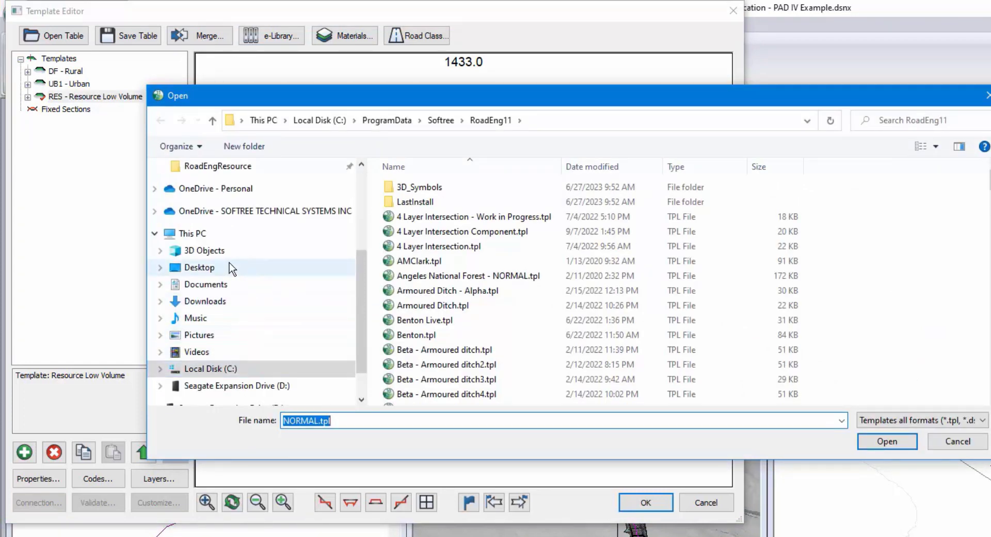
pyautogui.click(217, 269)
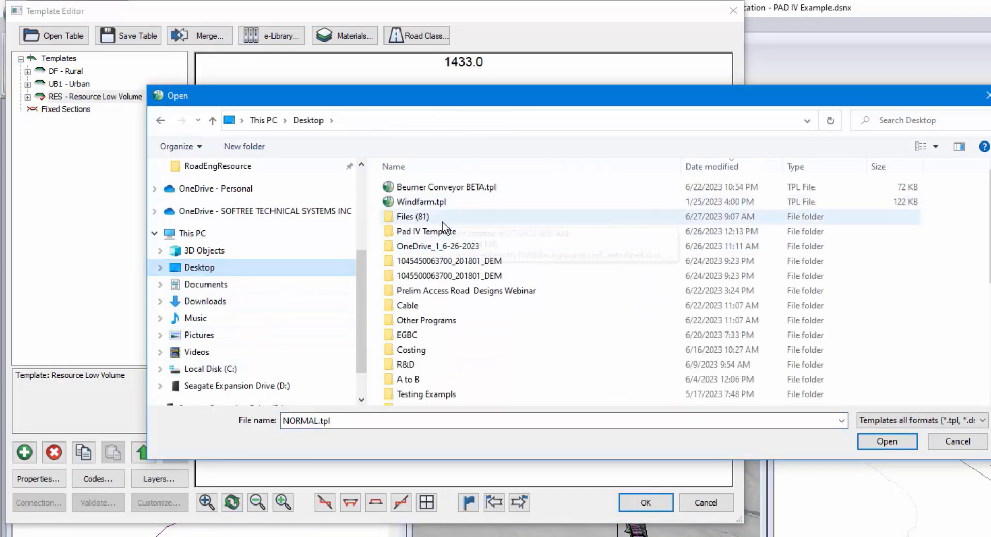
pyautogui.doubleClick(440, 232)
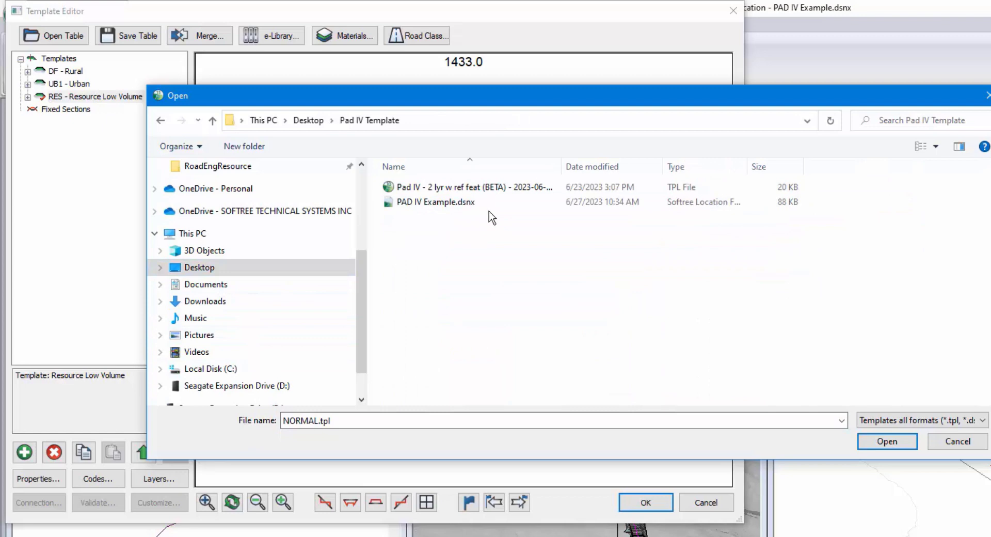
pyautogui.click(467, 187)
pyautogui.click(877, 441)
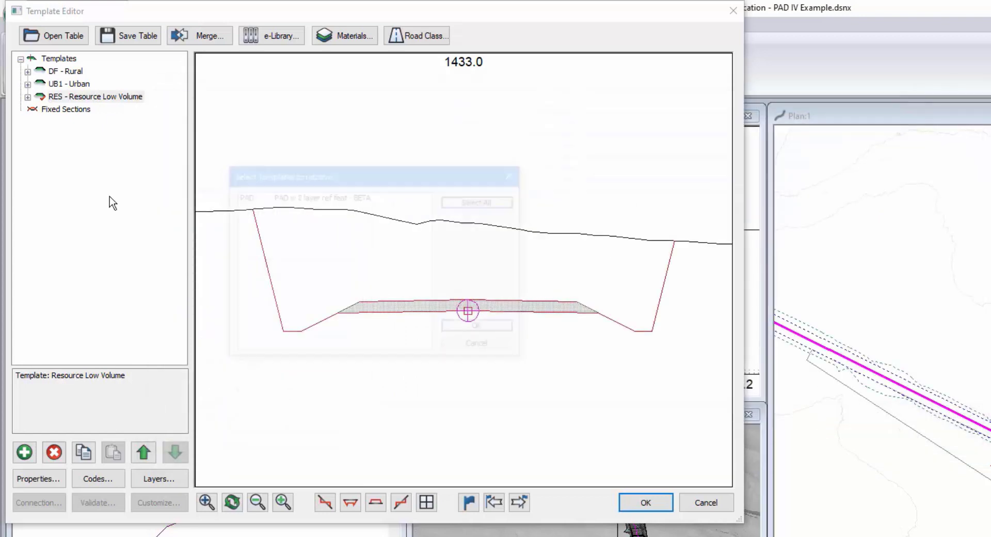
pyautogui.click(283, 196)
pyautogui.click(465, 328)
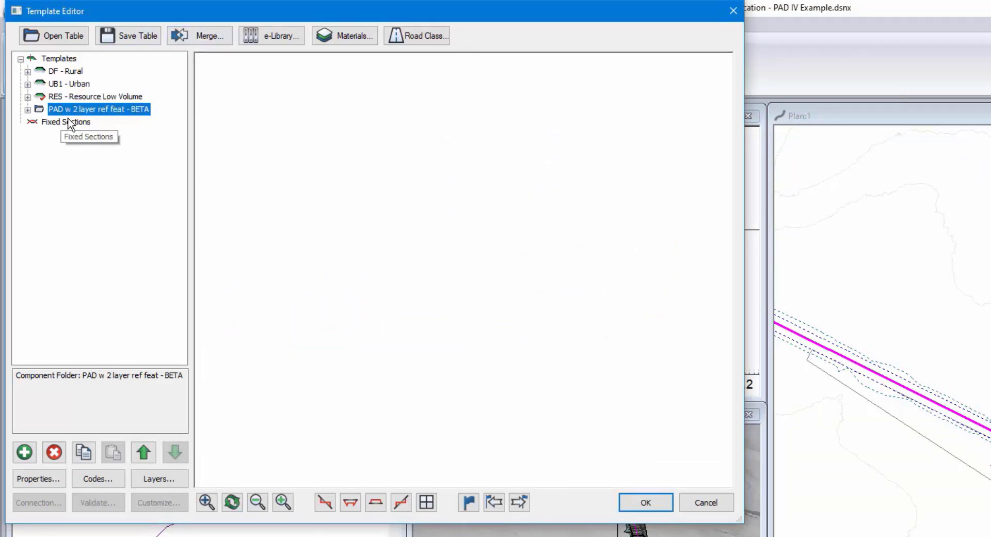
# Copy the Pad IV component and paste it as a new right-side component after Resource I-right in the RES - Resource Low Volume template.
pyautogui.click(27, 110)
pyautogui.click(106, 122)
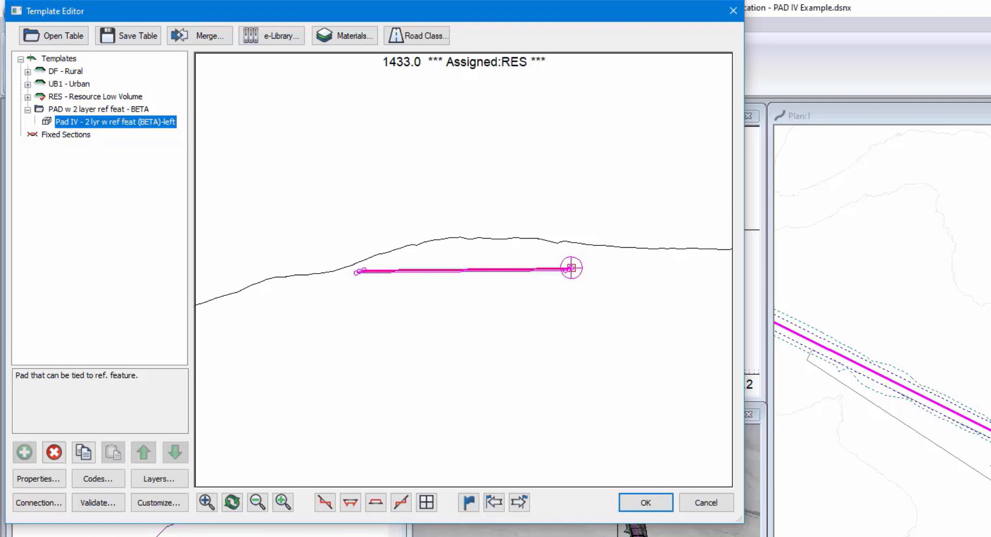
pyautogui.rightClick(155, 132)
pyautogui.click(209, 210)
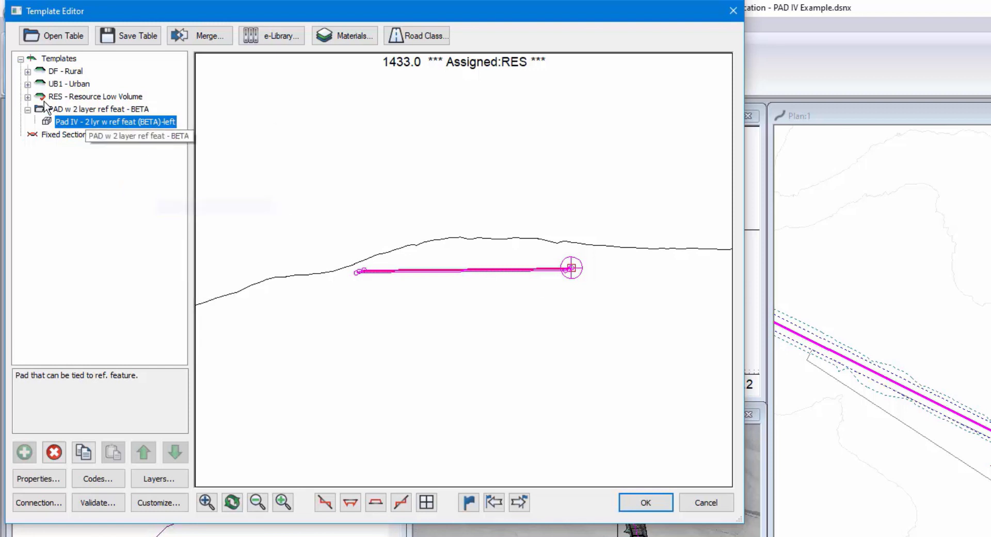
pyautogui.click(28, 97)
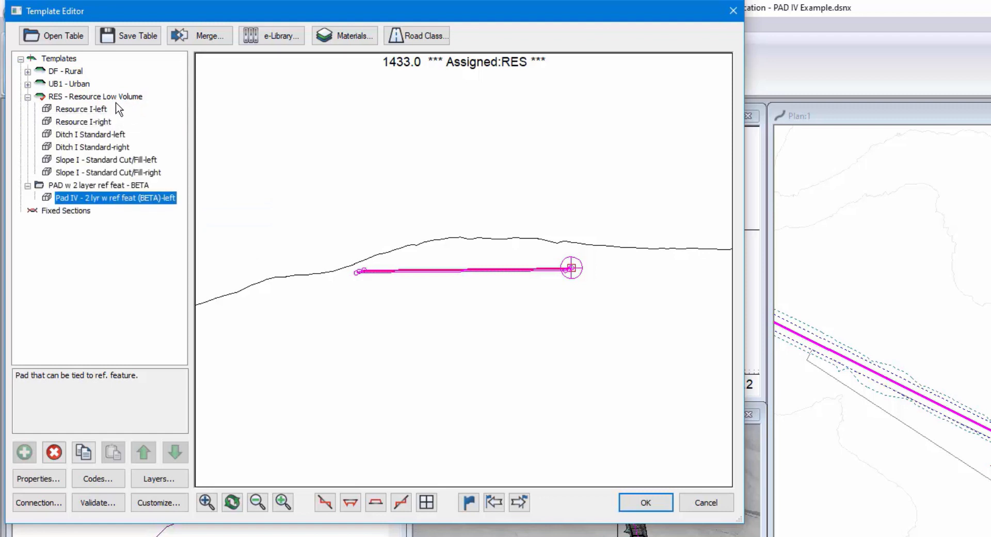
pyautogui.click(96, 124)
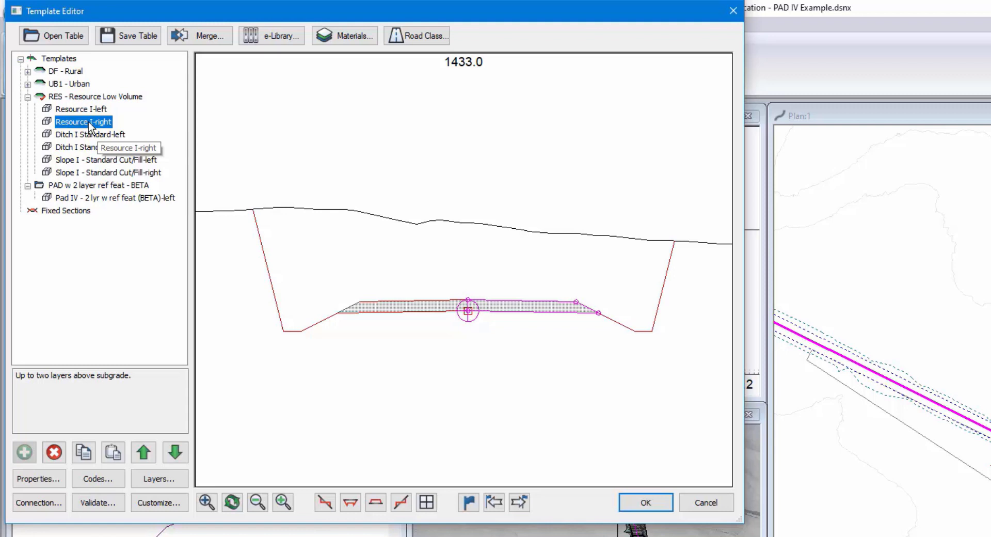
pyautogui.rightClick(85, 124)
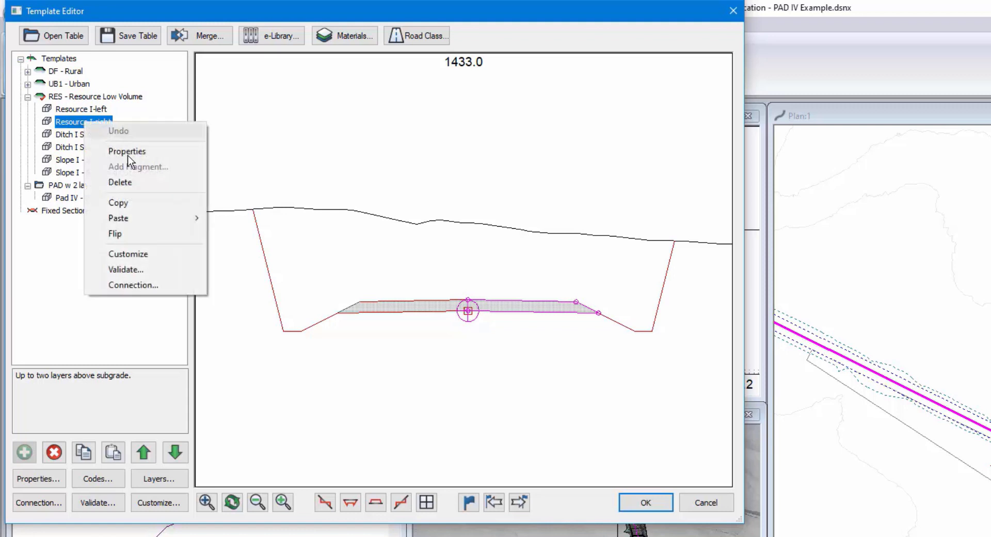
pyautogui.moveTo(133, 218)
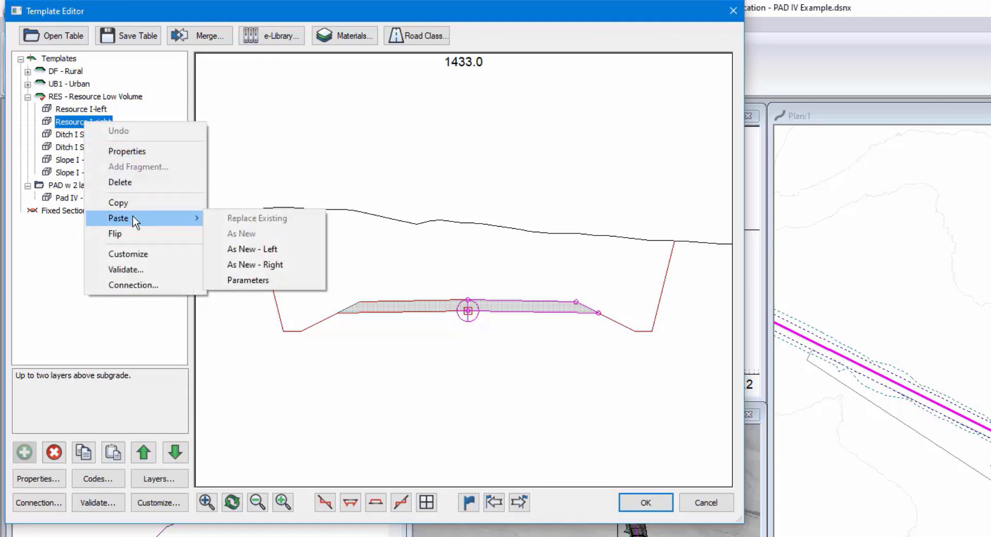
pyautogui.click(275, 265)
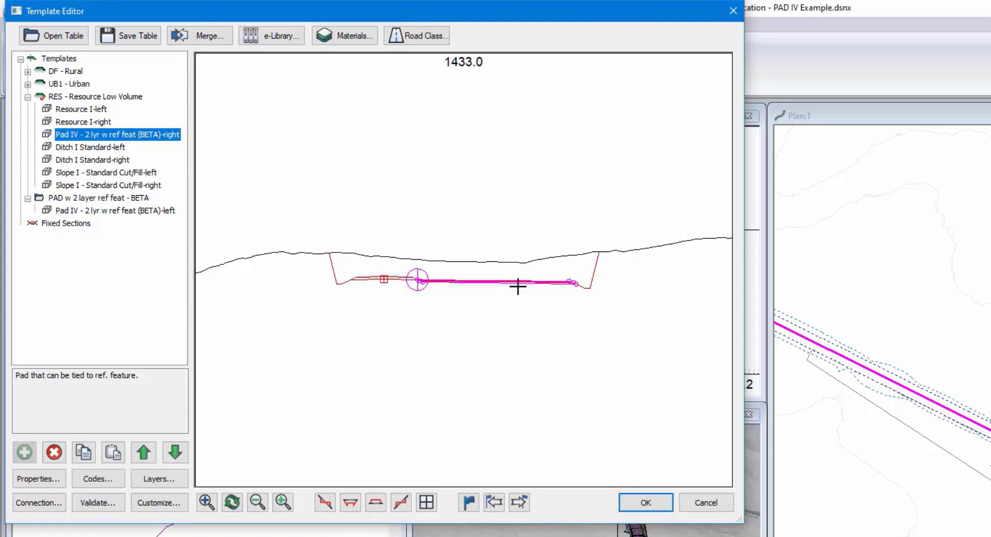
# Set the right-side Pad IV component's PadSubBaseThick to 0.3 m and its PadTopLyrThick to 0 m.
pyautogui.moveTo(517, 285)
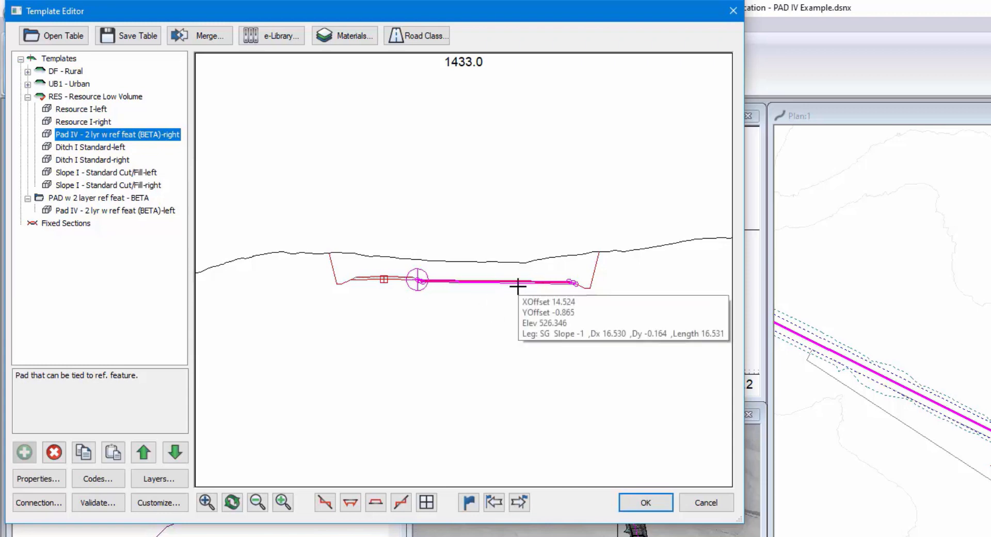
pyautogui.doubleClick(75, 135)
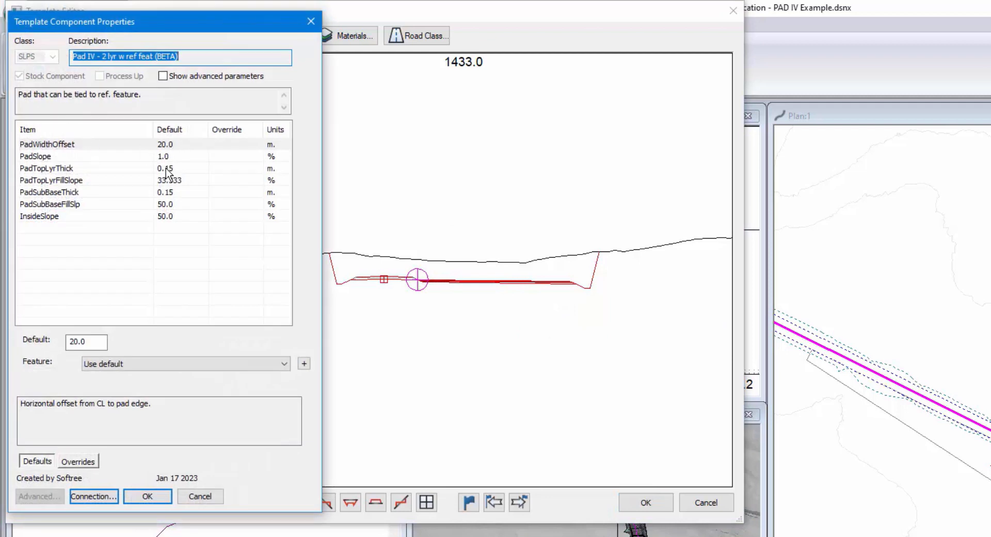
pyautogui.click(172, 195)
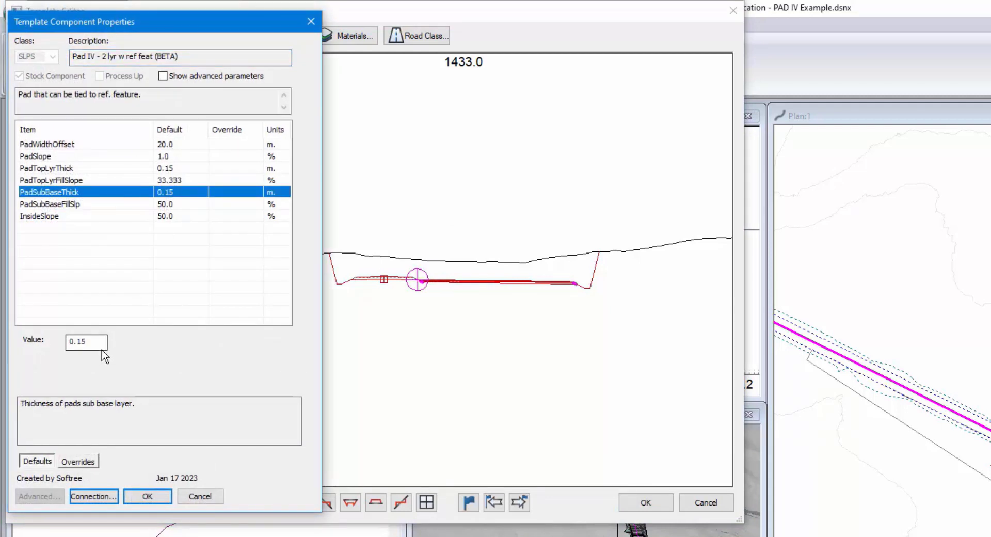
pyautogui.click(85, 345)
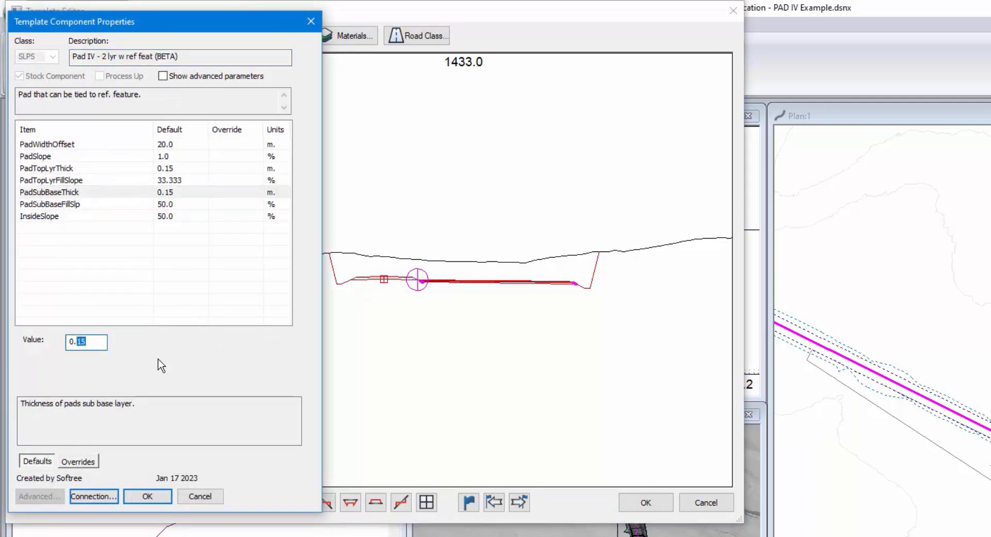
pyautogui.write('3')
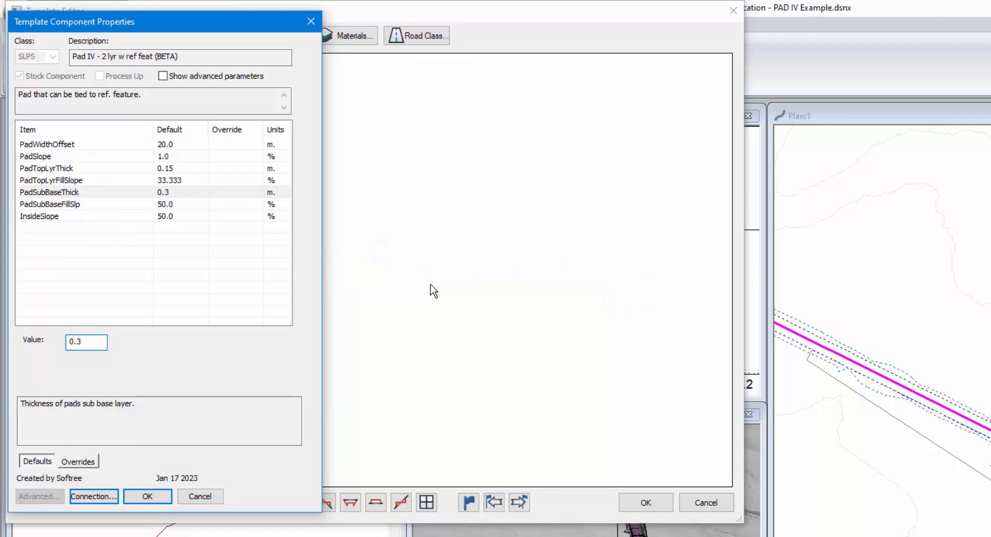
pyautogui.click(174, 169)
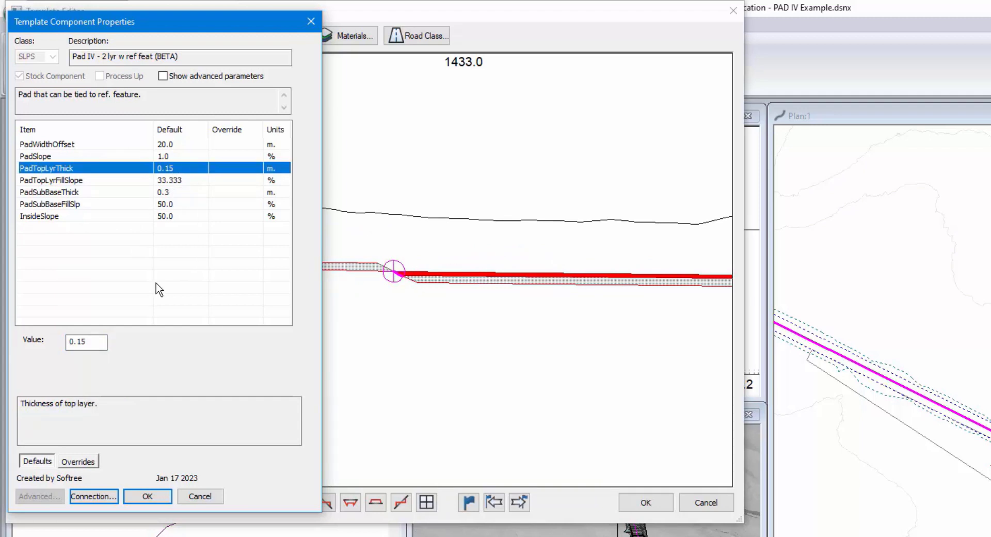
pyautogui.moveTo(98, 342); pyautogui.dragTo(1, 334)
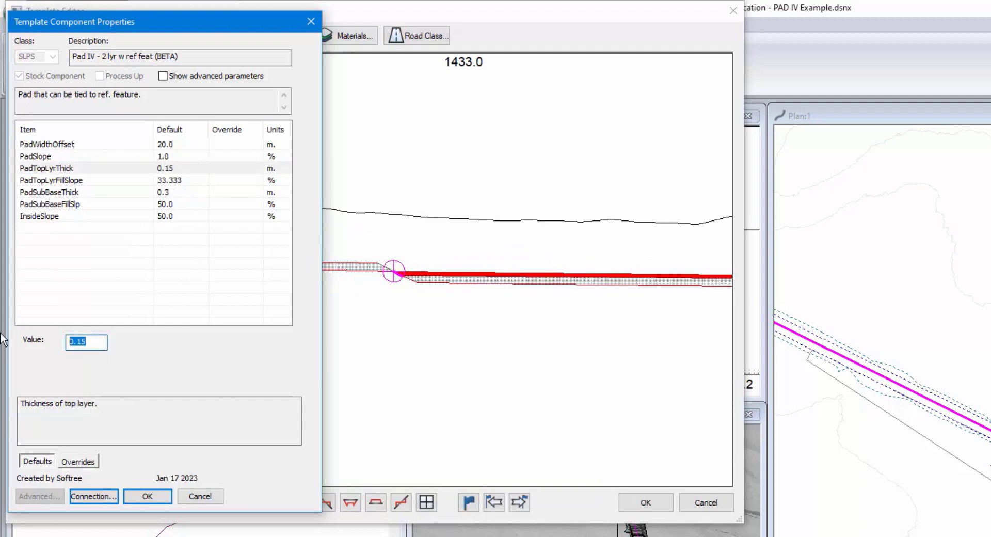
pyautogui.write('0')
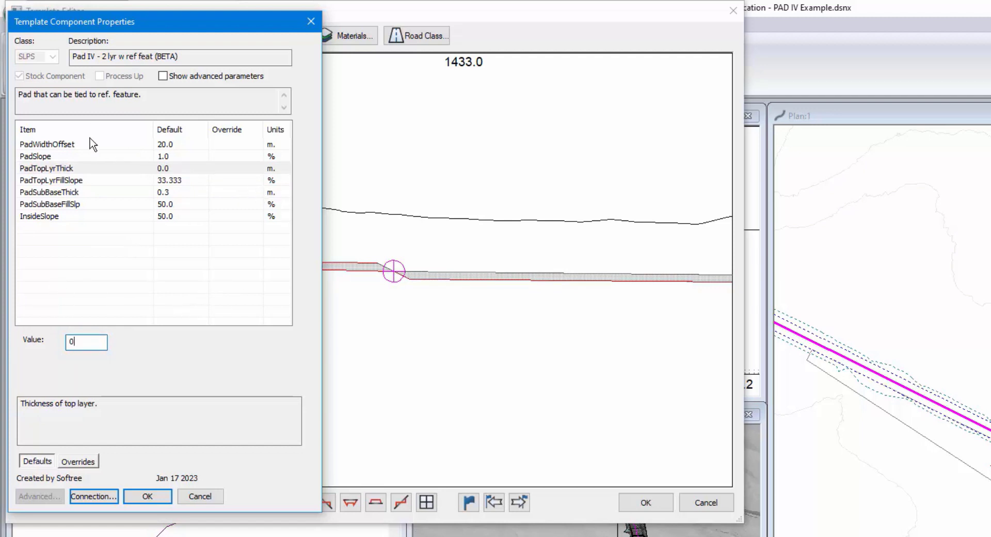
# Set the default PadWidthOffset of the right-side Pad IV component to 0 m.
pyautogui.click(118, 147)
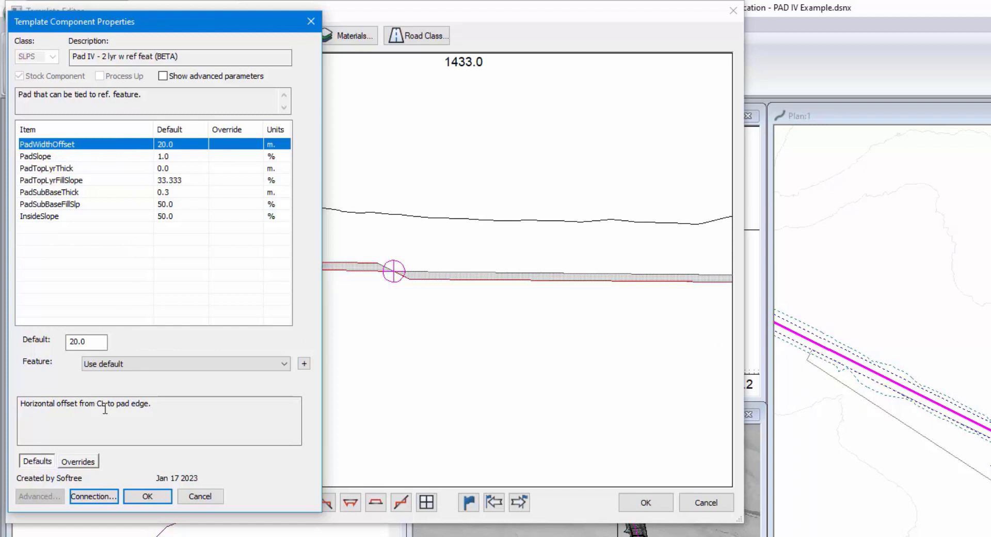
pyautogui.press('Tab')
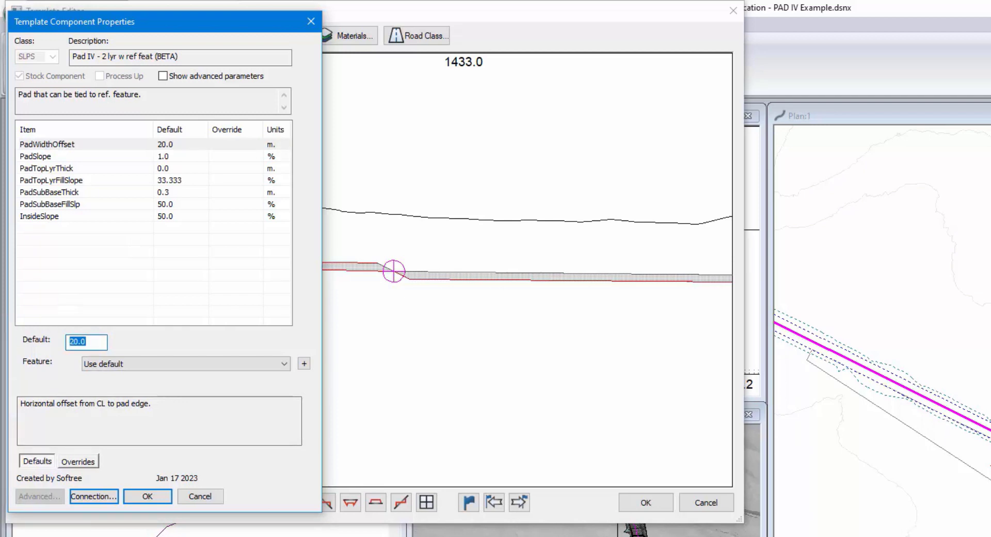
pyautogui.write('0')
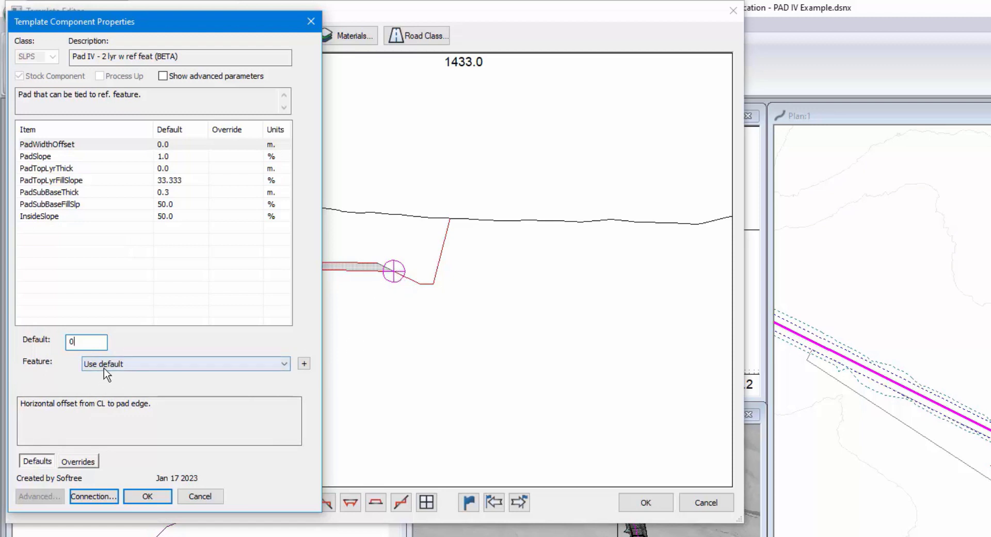
# Add a reference feature for H-align2 that uses Crane_Pad_Extents-1 from the "Lidar topo with Pad Extents" topo surface.
pyautogui.click(304, 363)
pyautogui.click(291, 160)
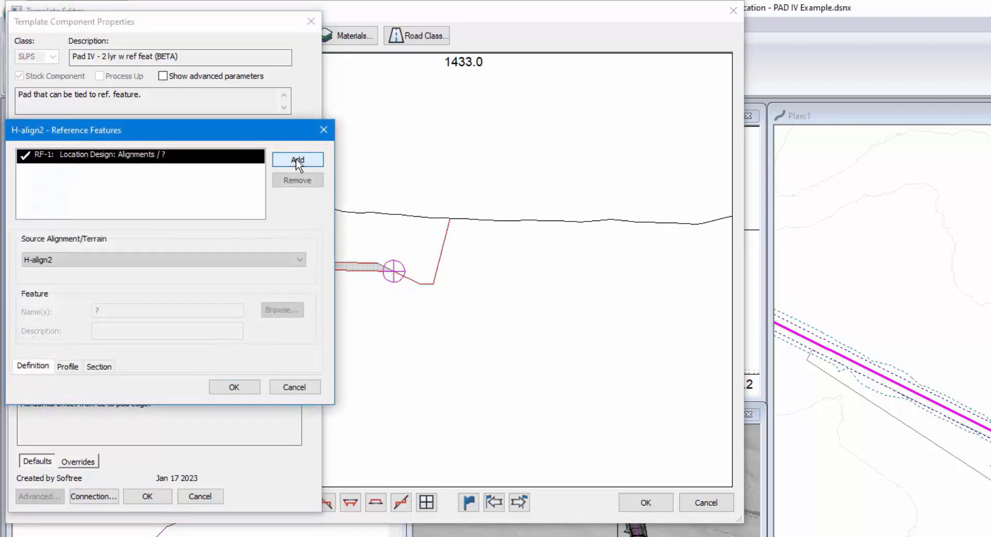
pyautogui.click(230, 261)
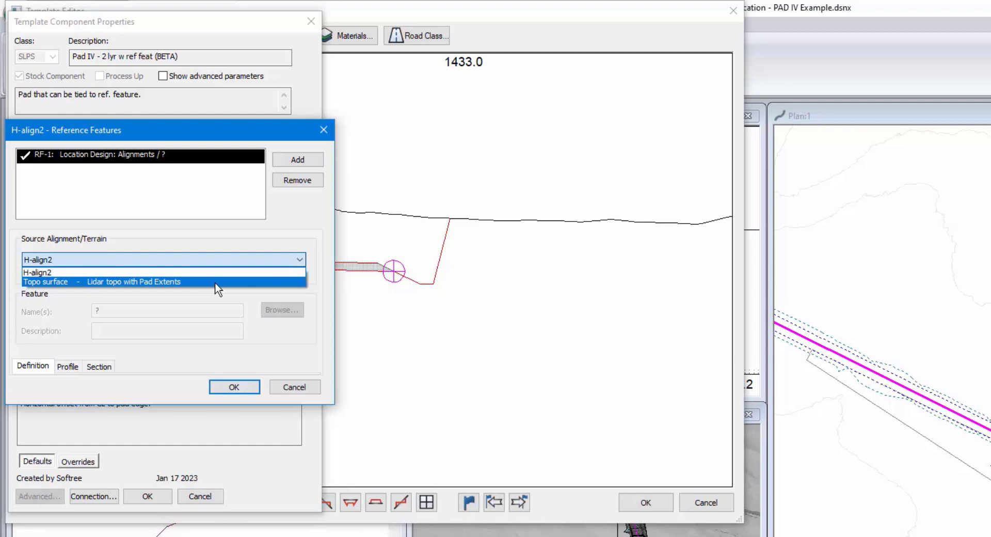
pyautogui.click(216, 281)
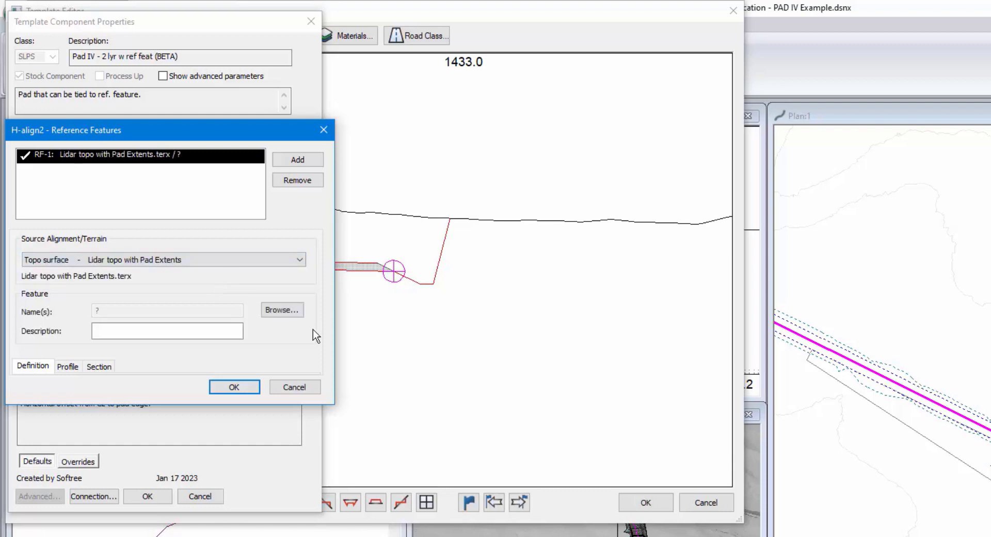
pyautogui.click(281, 310)
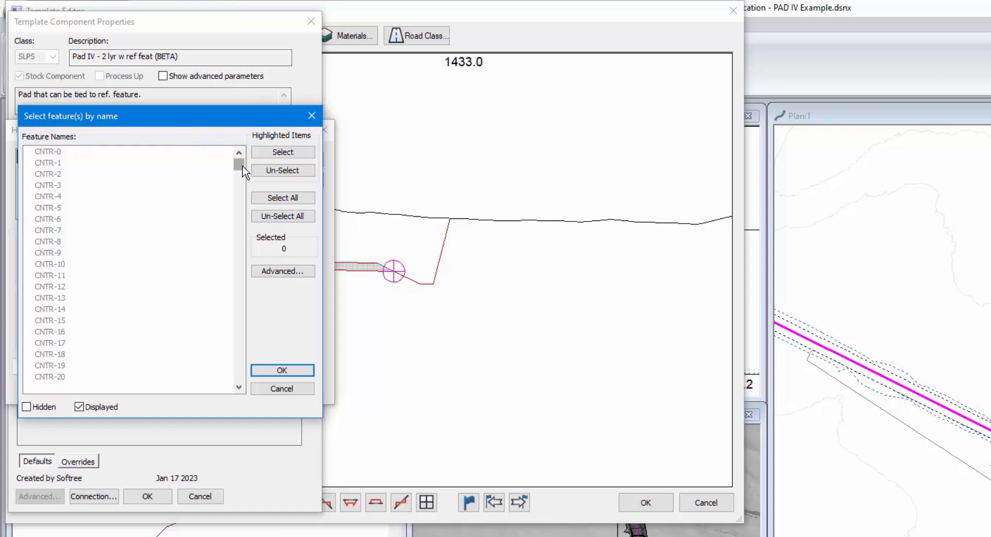
pyautogui.moveTo(239, 164); pyautogui.dragTo(239, 377)
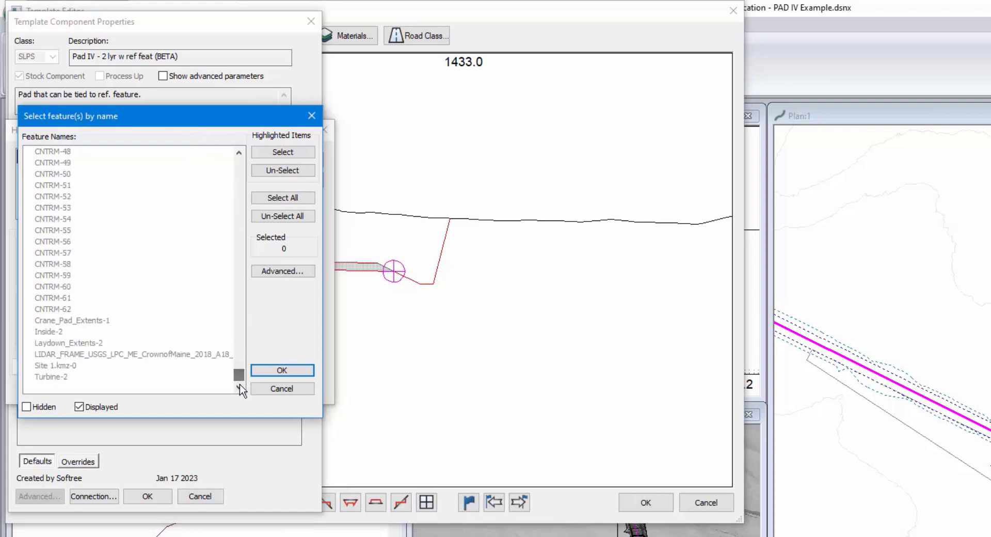
pyautogui.click(68, 320)
pyautogui.click(282, 373)
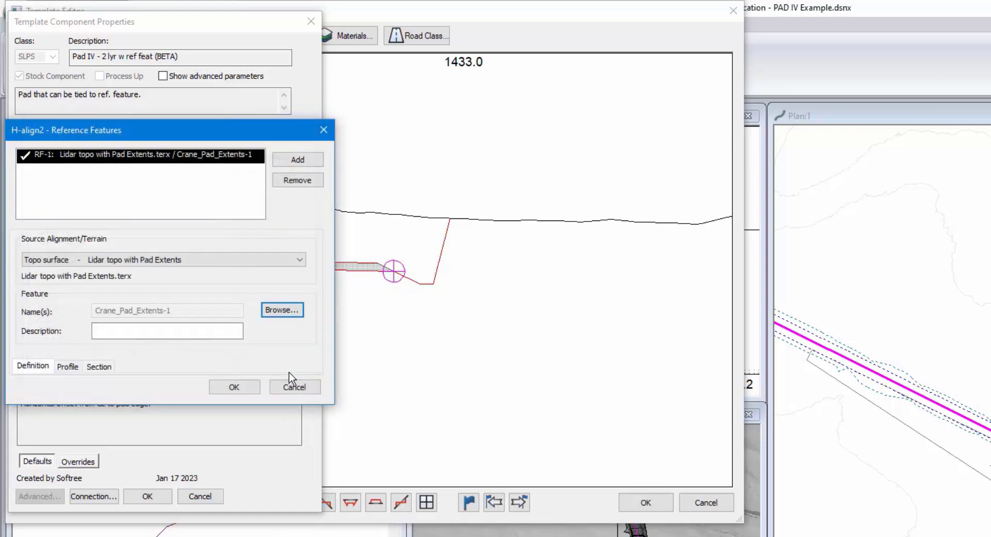
pyautogui.click(232, 385)
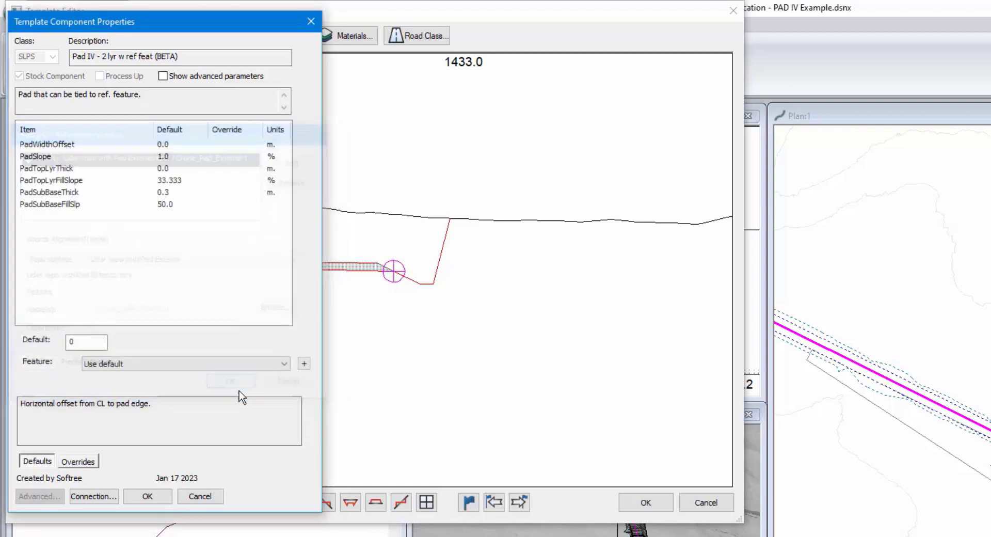
# Tie the right-side Pad IV component's PadWidthOffset to the RF-1 Crane_Pad_Extents reference feature.
pyautogui.click(173, 146)
pyautogui.click(123, 368)
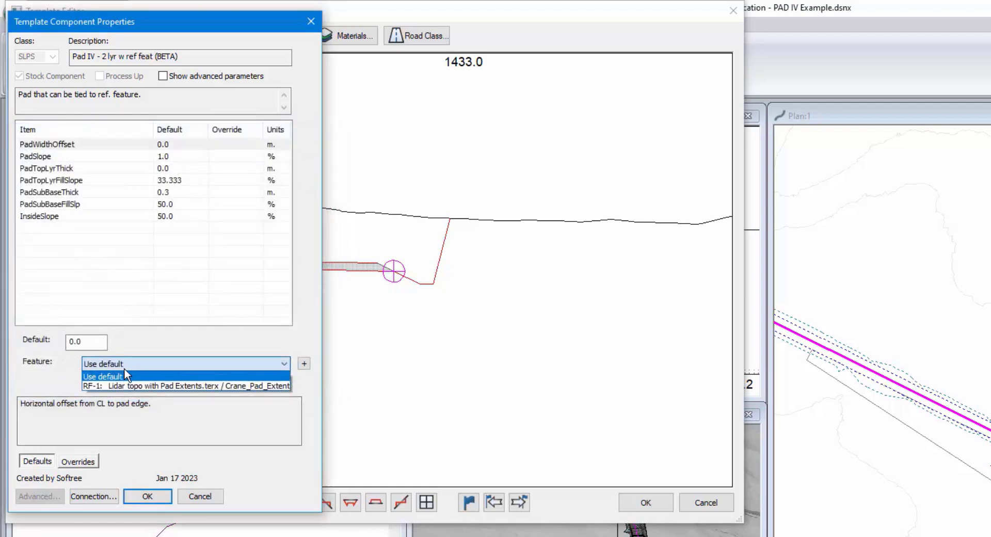
pyautogui.click(126, 382)
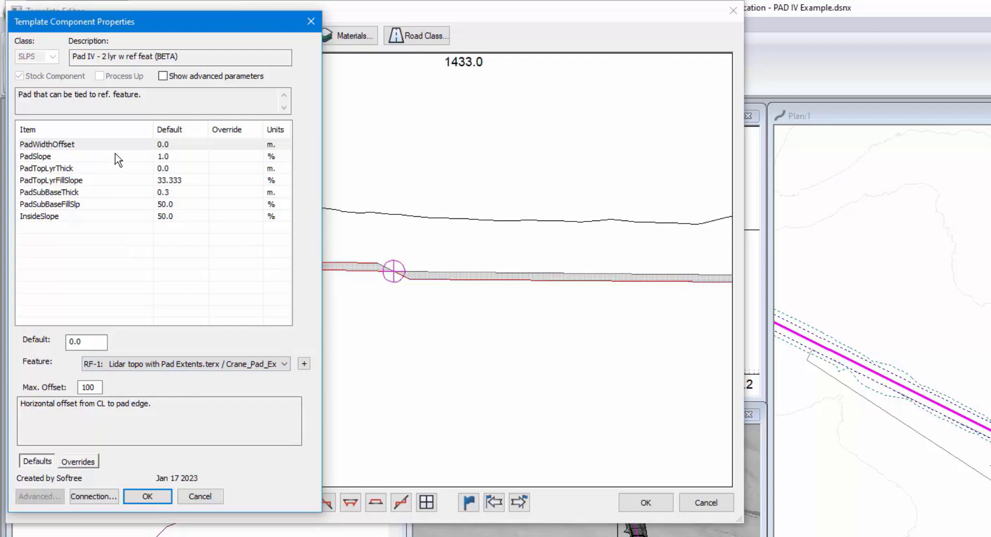
# Examine the PadSlope setting and the advanced parameters of the right-side Pad IV component.
pyautogui.click(176, 156)
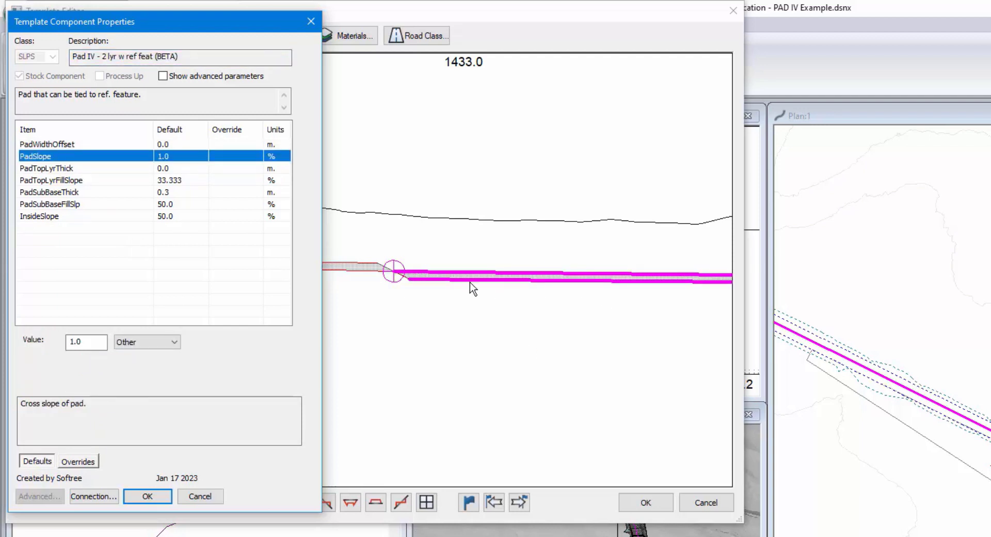
pyautogui.click(163, 77)
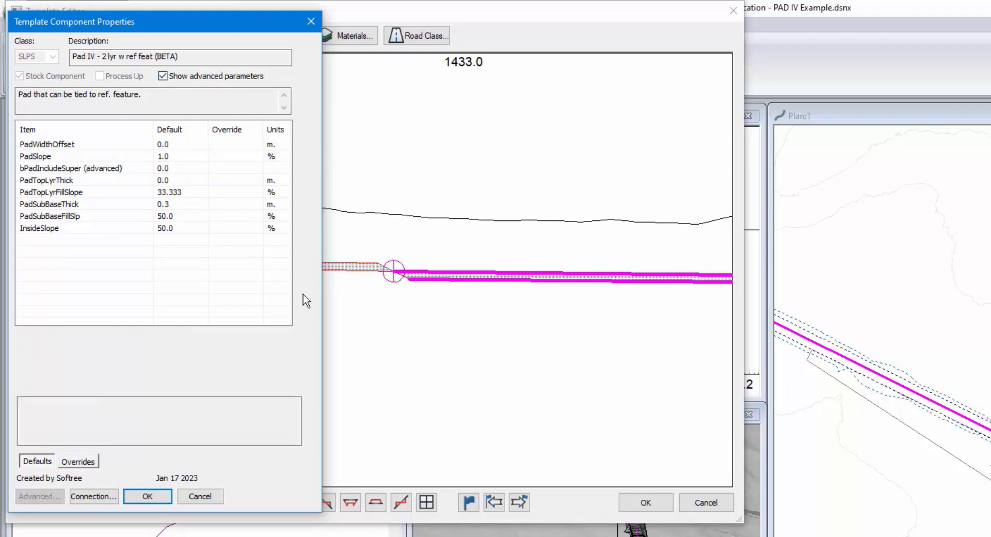
pyautogui.click(174, 157)
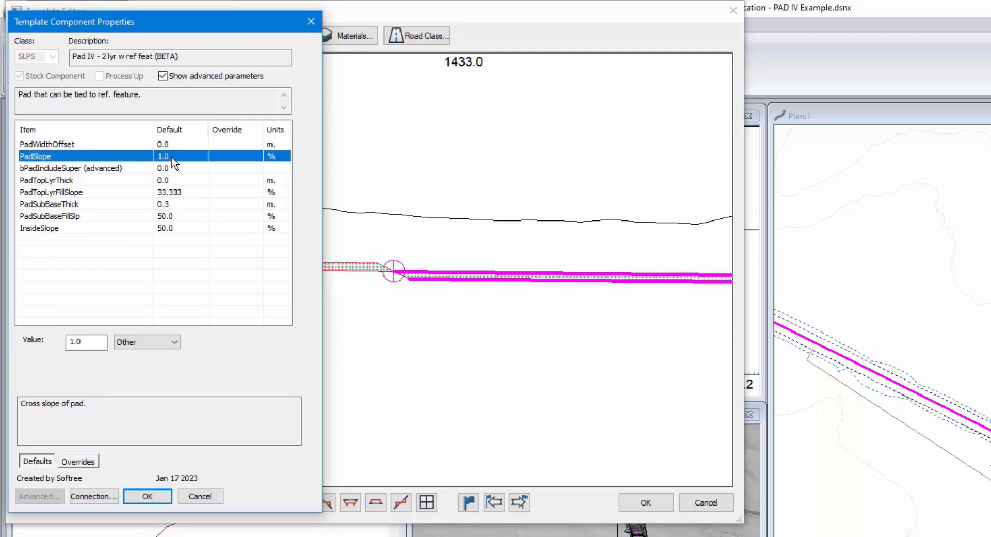
pyautogui.click(163, 76)
# Accept the Pad IV properties and template changes, and recalculate the range with Re-Cost and Fuel and Usage included.
pyautogui.click(154, 495)
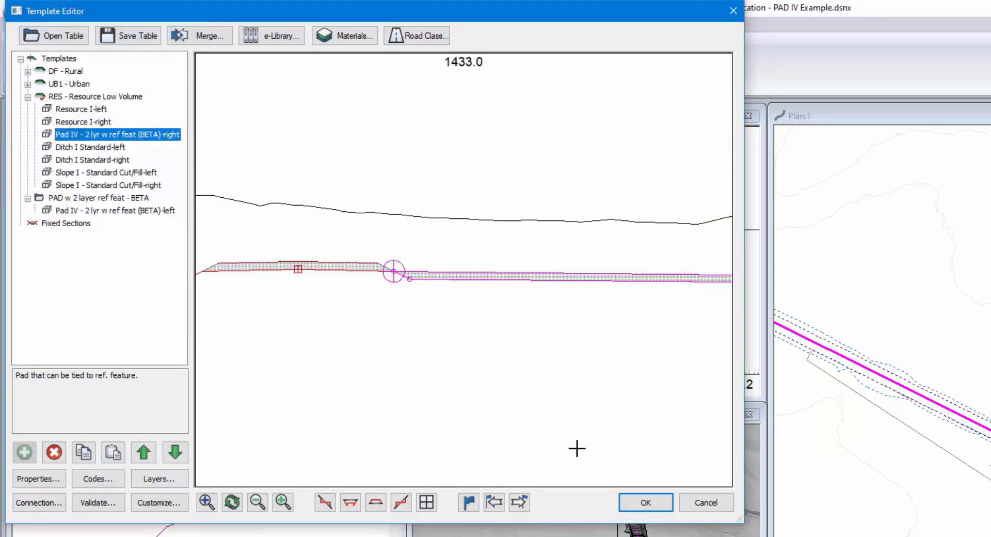
pyautogui.click(652, 504)
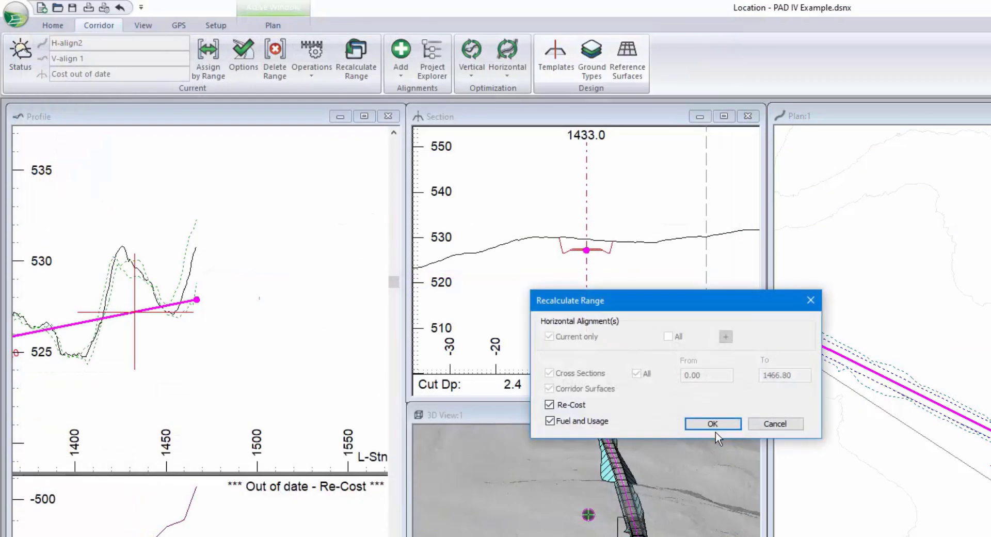
pyautogui.click(715, 424)
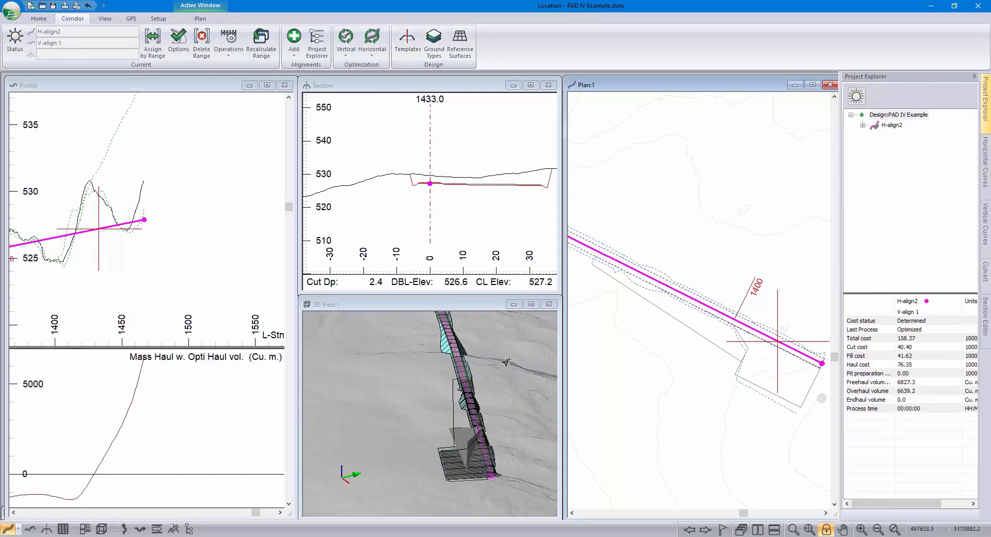
# Inspect the crane pad in 3D and the joint between road and pad in the cross section at station 1433.0.
pyautogui.moveTo(458, 478); pyautogui.dragTo(464, 366)
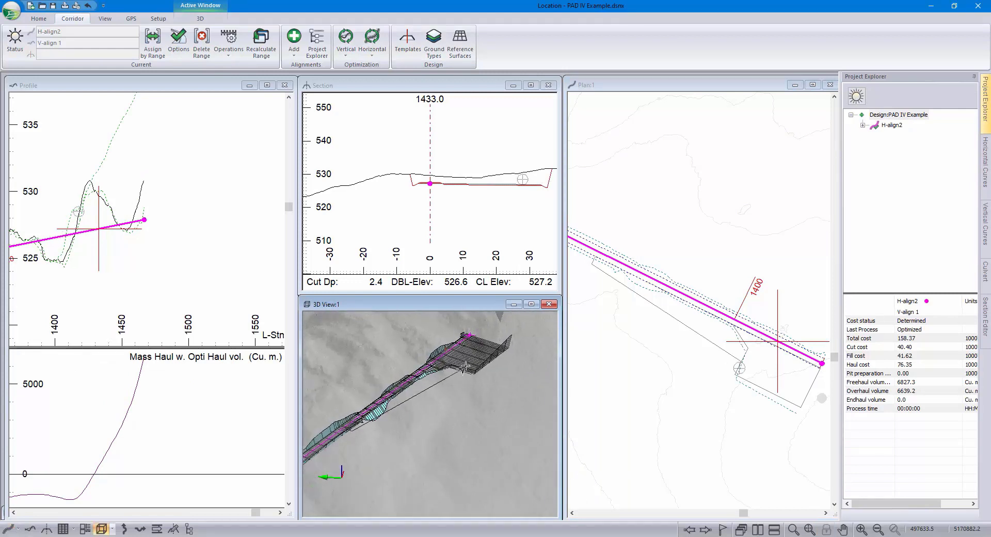
pyautogui.scroll(3, 465, 366)
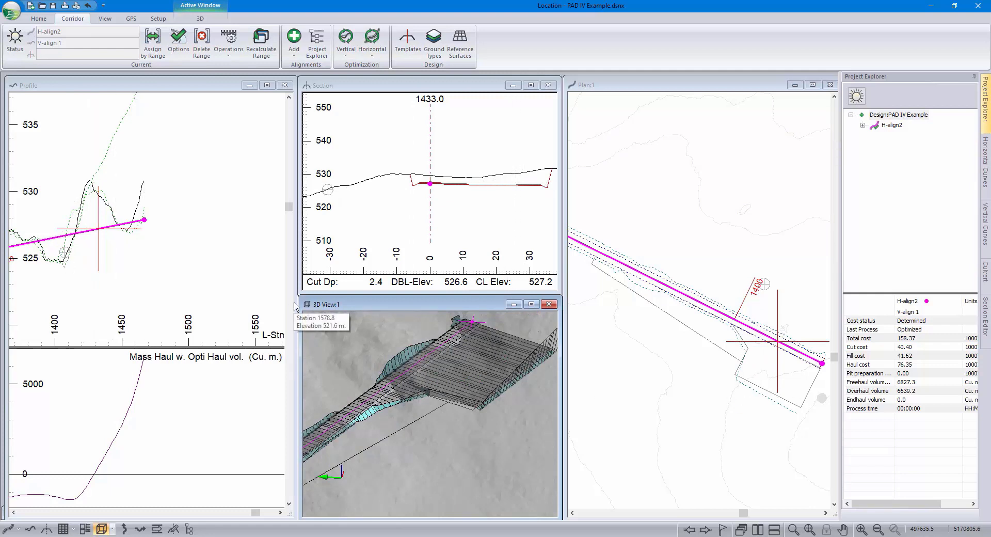
pyautogui.scroll(3, 457, 184)
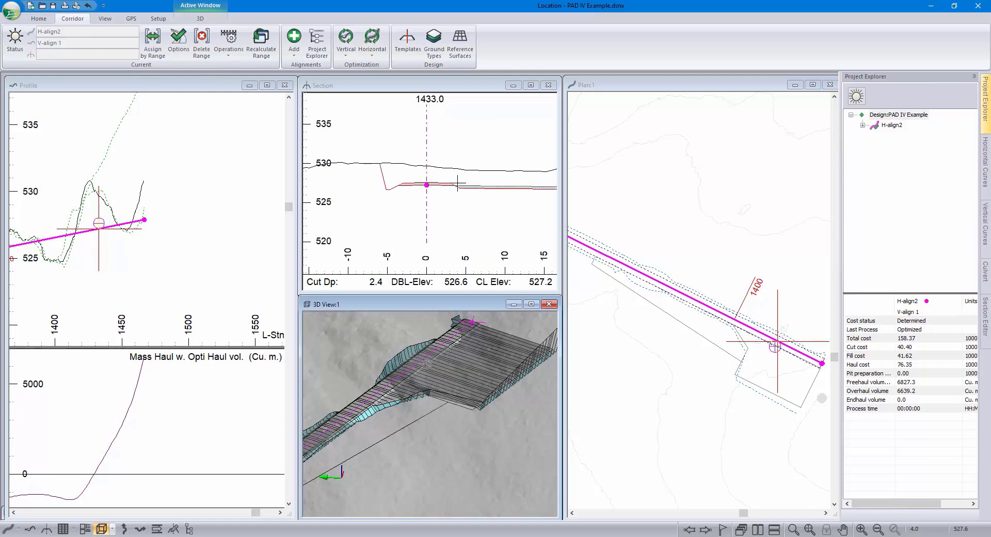
pyautogui.scroll(3, 457, 184)
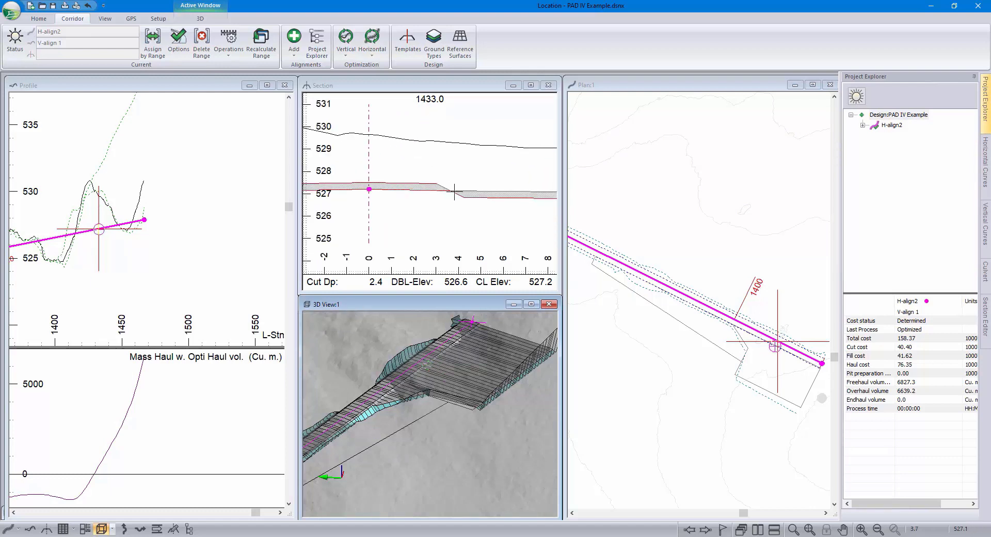
pyautogui.moveTo(454, 191)
# Reopen the template editor and select the right-side Pad IV component in the RES - Resource Low Volume template.
pyautogui.click(408, 41)
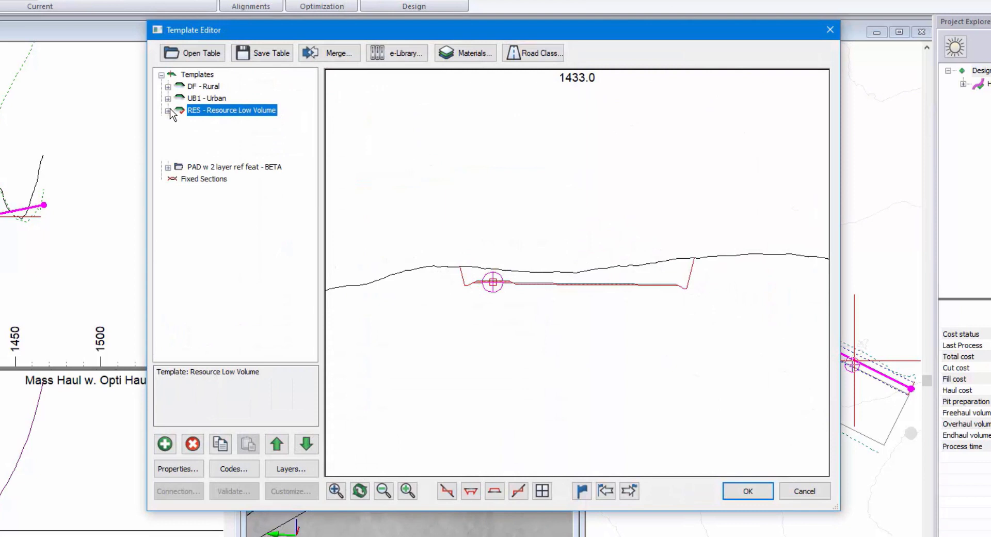
pyautogui.click(168, 111)
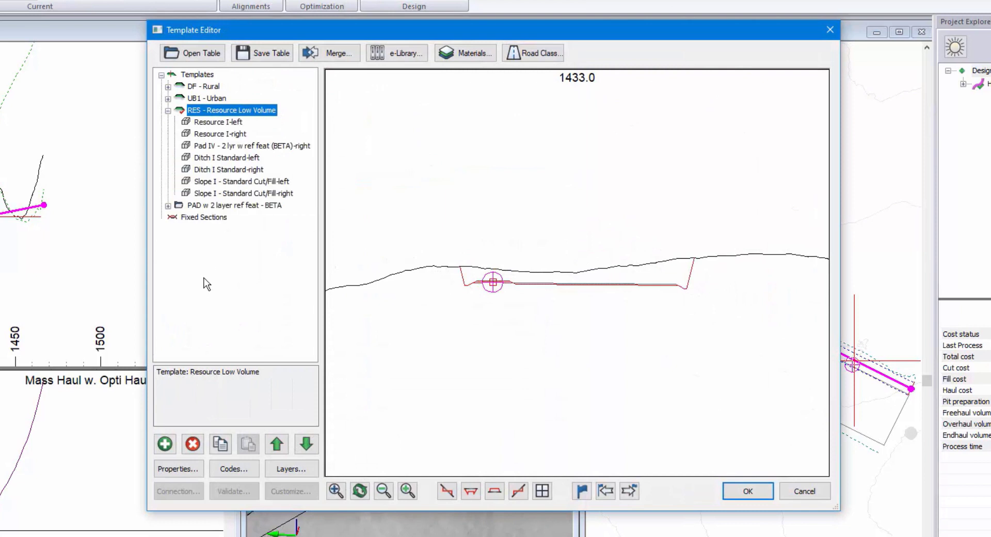
pyautogui.click(222, 146)
pyautogui.click(190, 491)
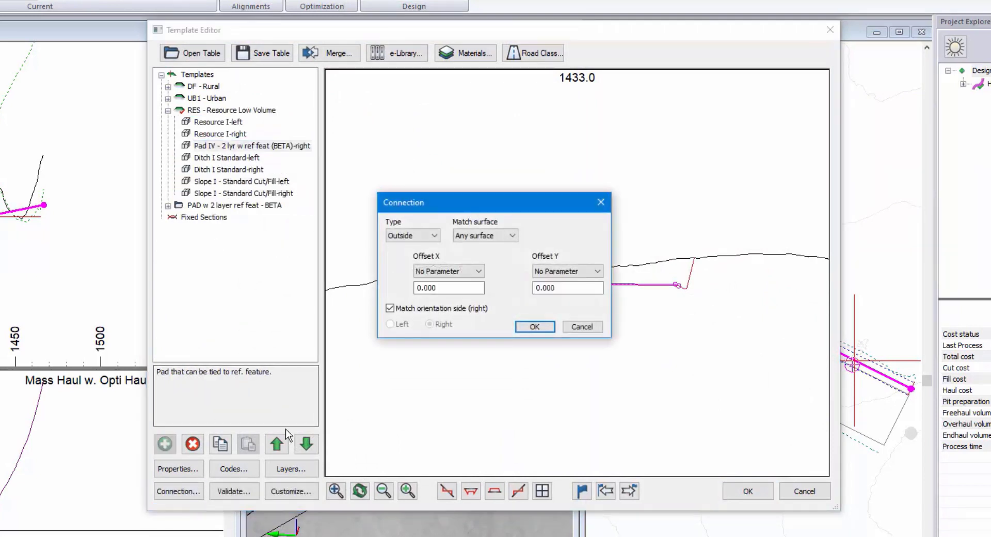
pyautogui.click(432, 236)
pyautogui.click(421, 267)
pyautogui.click(488, 237)
pyautogui.click(583, 326)
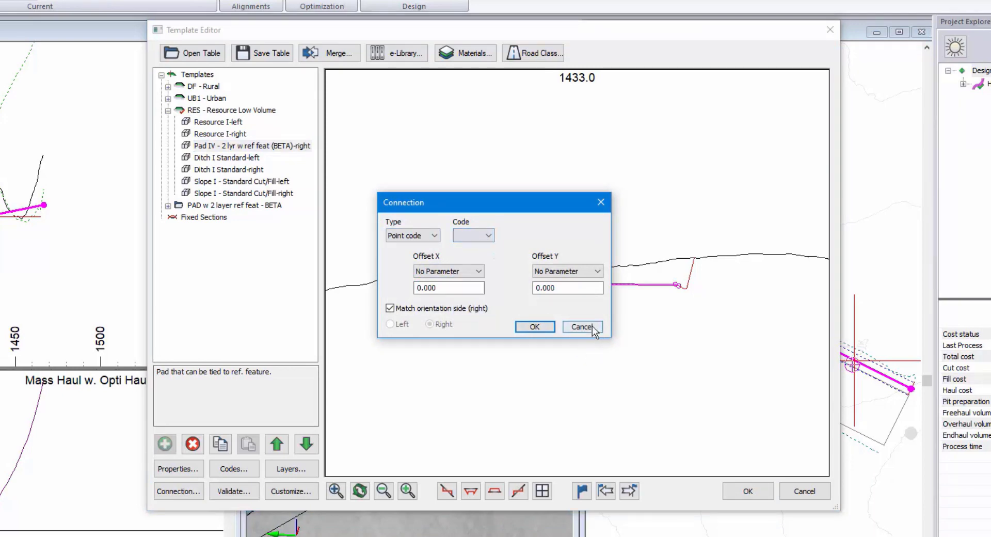
pyautogui.click(583, 327)
# Check the point code at the road's right surface edge and set the Pad IV component's connection to point code ST1.
pyautogui.scroll(5, 504, 289)
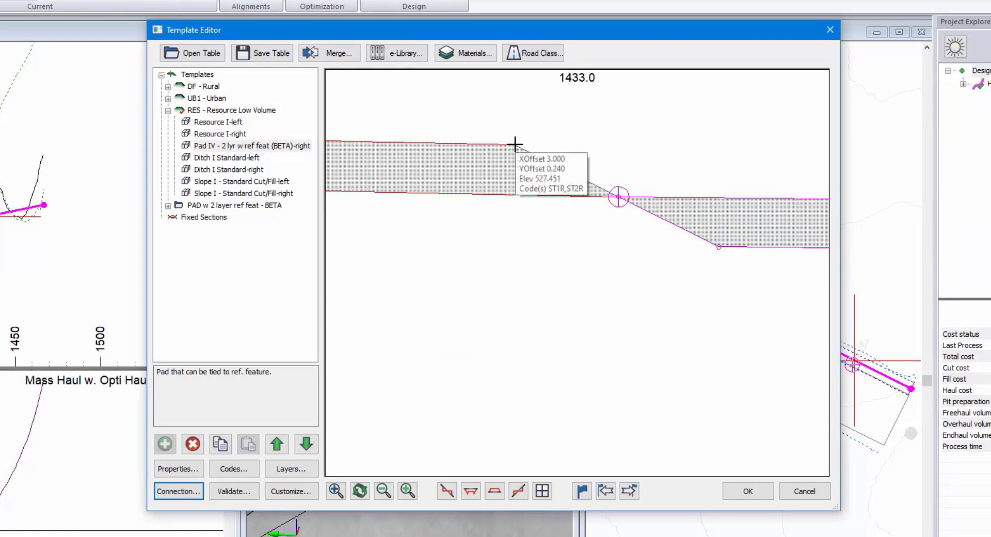
pyautogui.moveTo(515, 144)
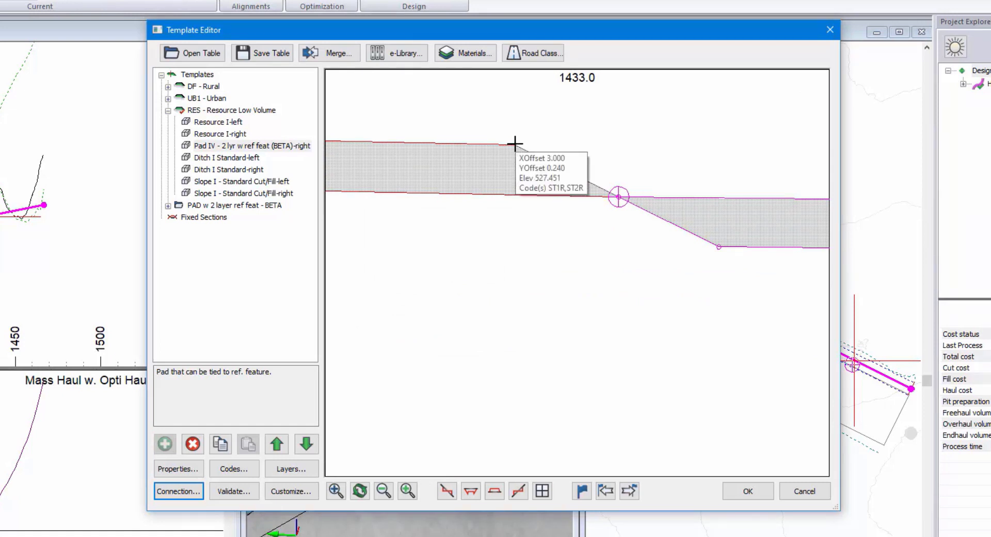
pyautogui.click(175, 488)
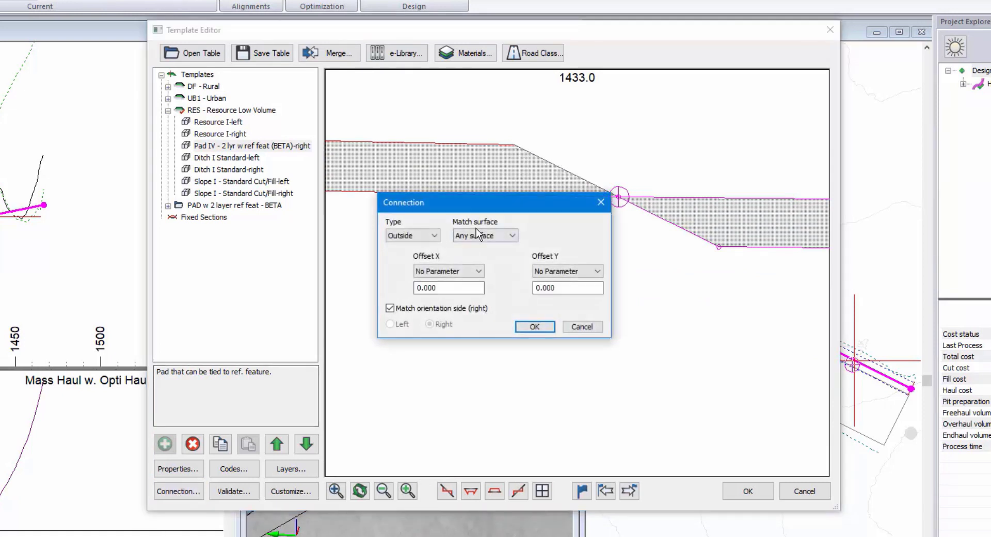
pyautogui.click(434, 235)
pyautogui.click(408, 258)
pyautogui.click(484, 236)
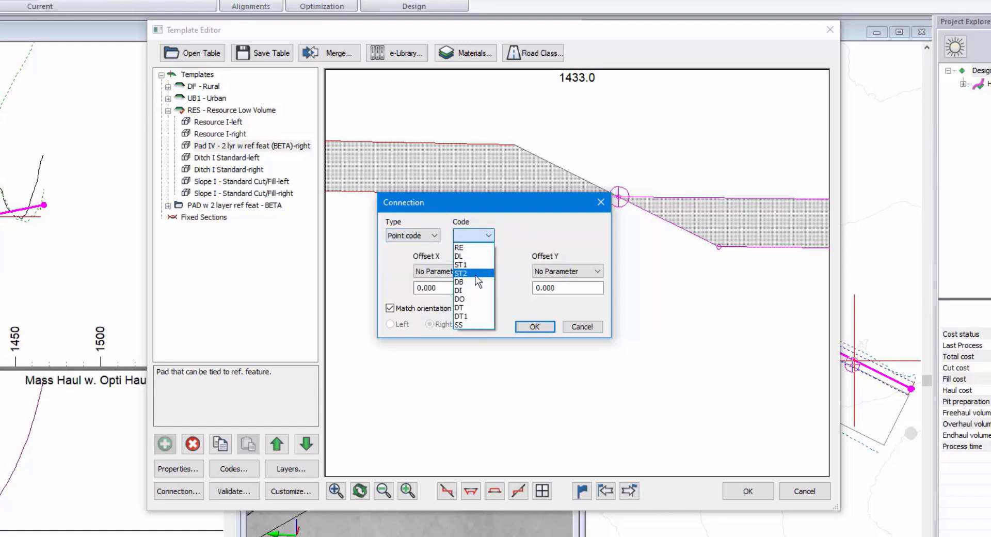
pyautogui.click(472, 265)
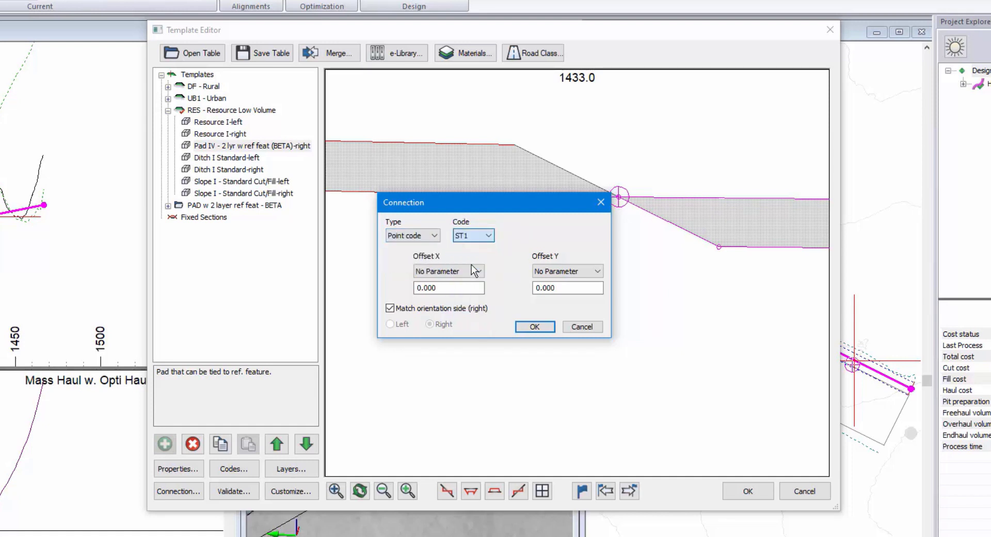
pyautogui.click(525, 326)
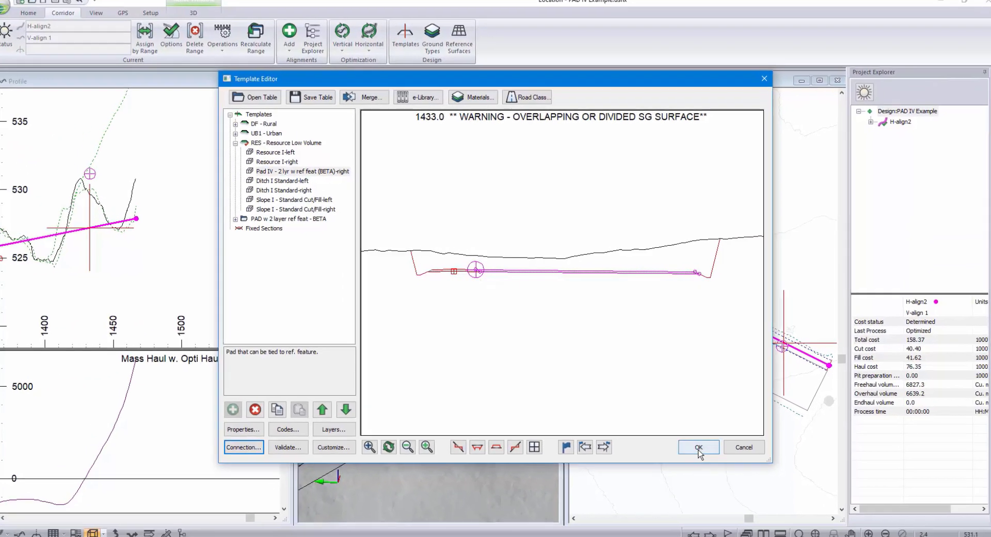
# Accept the template changes, recalculate the range and review the updated road and pad in 3D.
pyautogui.click(699, 448)
pyautogui.click(516, 315)
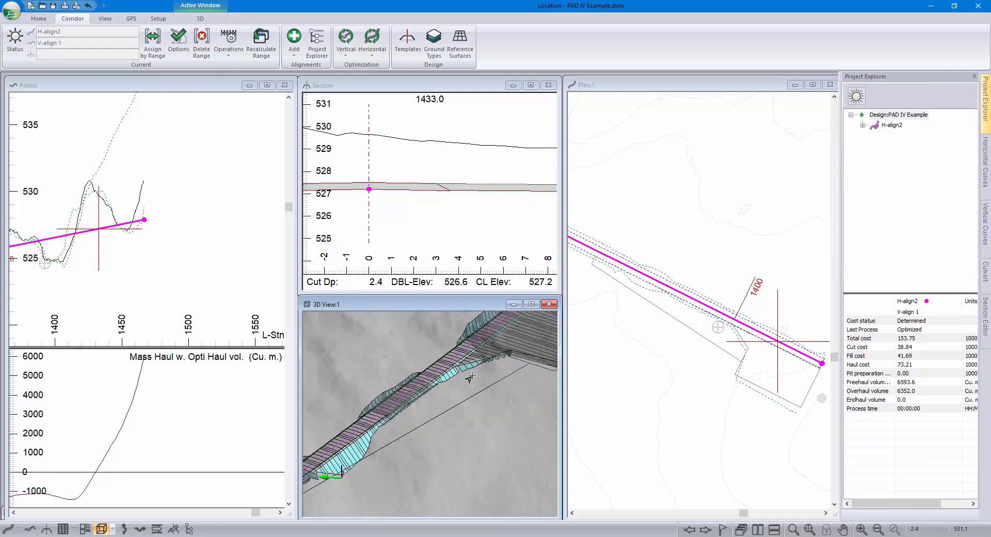
pyautogui.scroll(3, 369, 441)
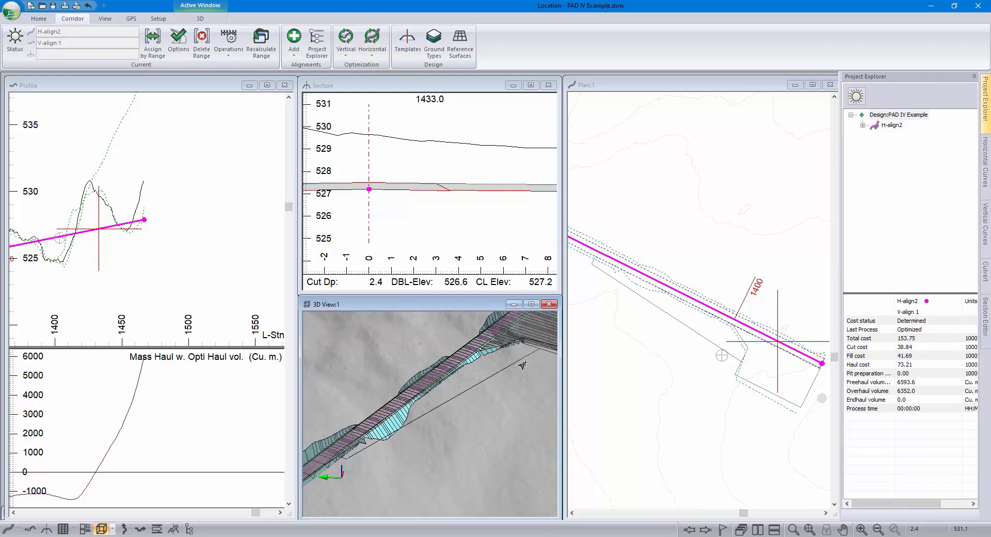
pyautogui.moveTo(496, 371)
# Make station 1407.0 the current section and select the right-side Pad IV component in the template editor.
pyautogui.click(735, 328)
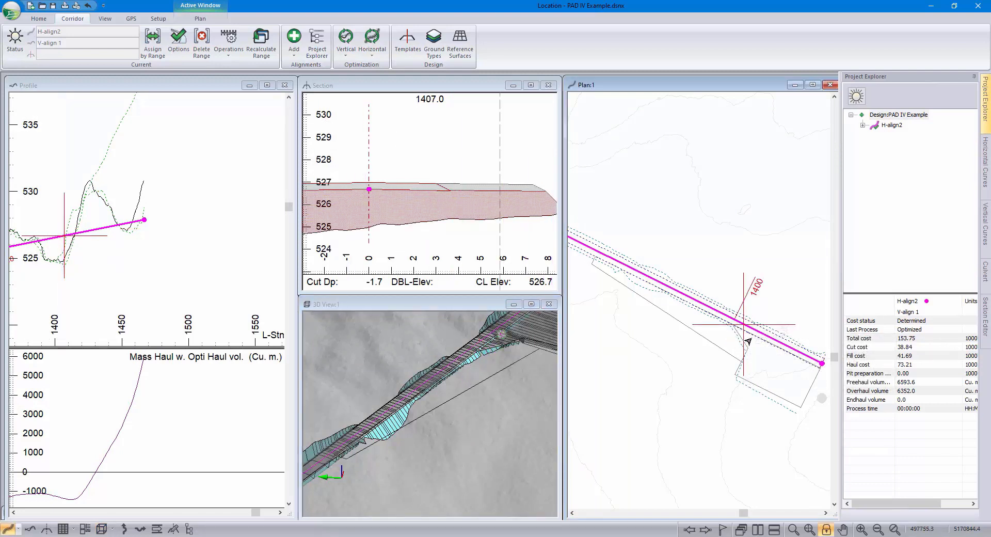
pyautogui.moveTo(735, 362)
pyautogui.click(397, 45)
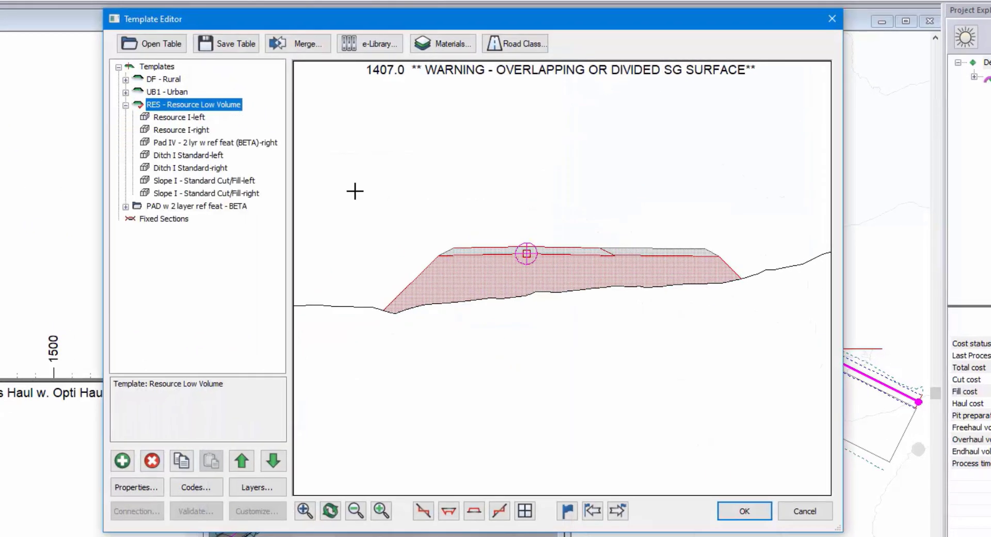
pyautogui.click(199, 141)
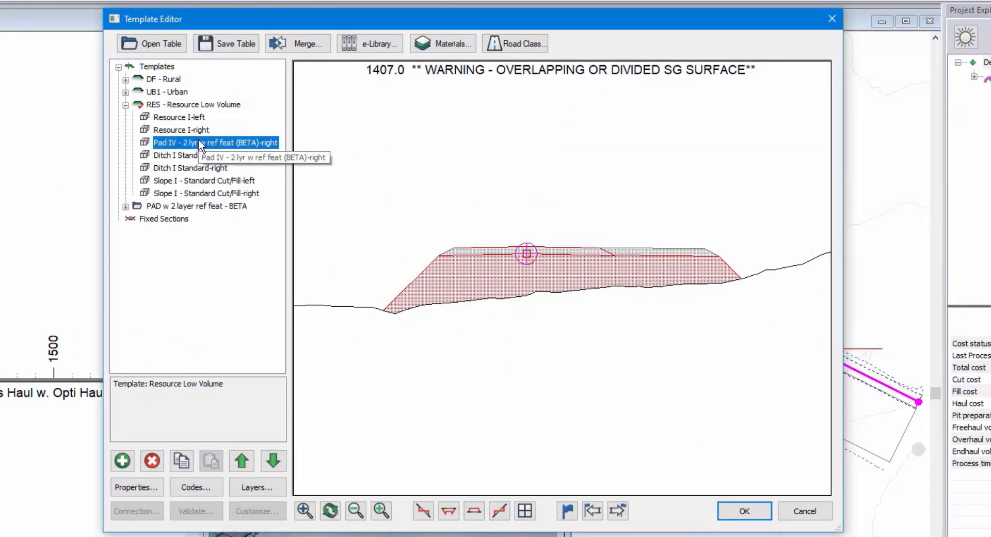
# Copy the Pad IV component from PAD w 2 layer ref feat - BETA and paste it as a new right-side component after the existing right Pad IV.
pyautogui.click(125, 207)
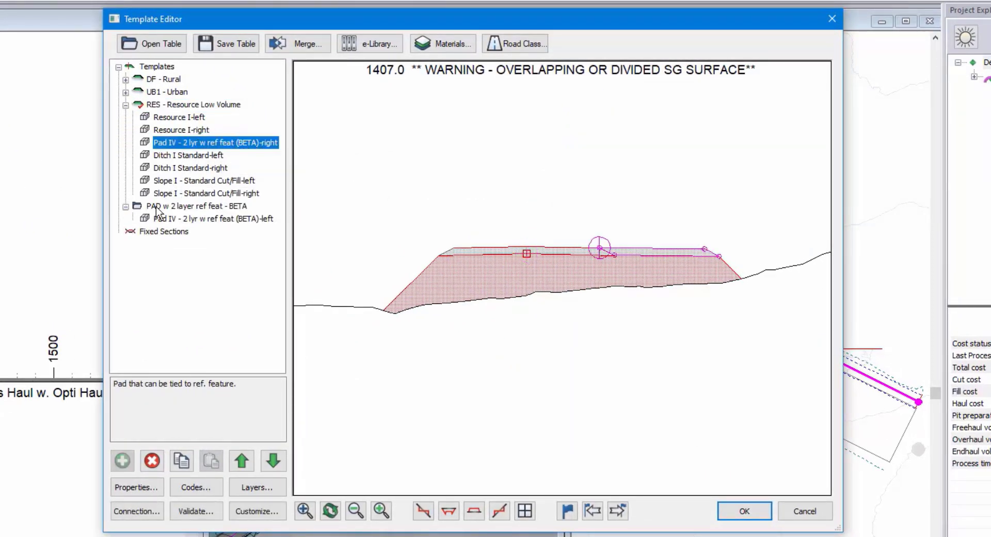
pyautogui.click(170, 219)
pyautogui.rightClick(178, 219)
pyautogui.click(253, 298)
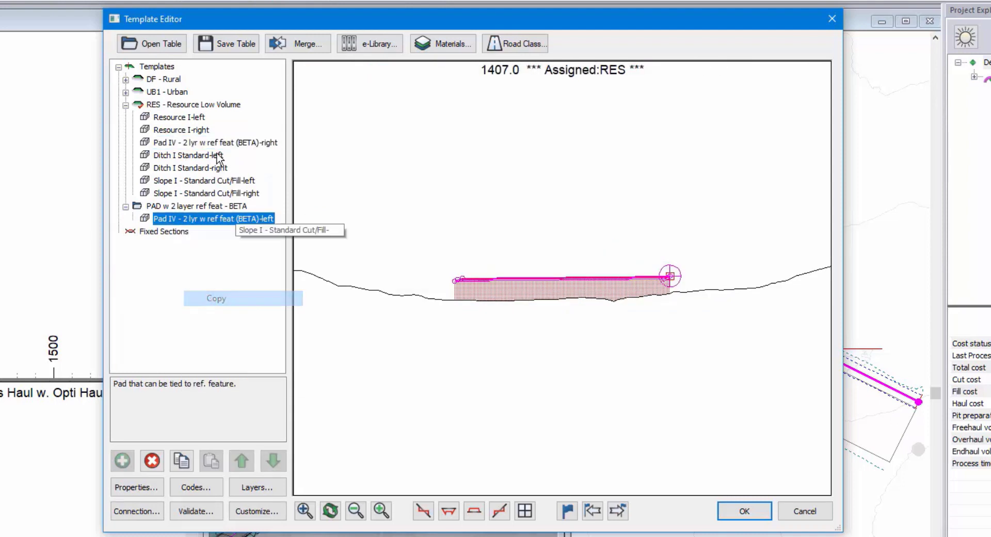
pyautogui.click(217, 142)
pyautogui.rightClick(217, 144)
pyautogui.moveTo(303, 241)
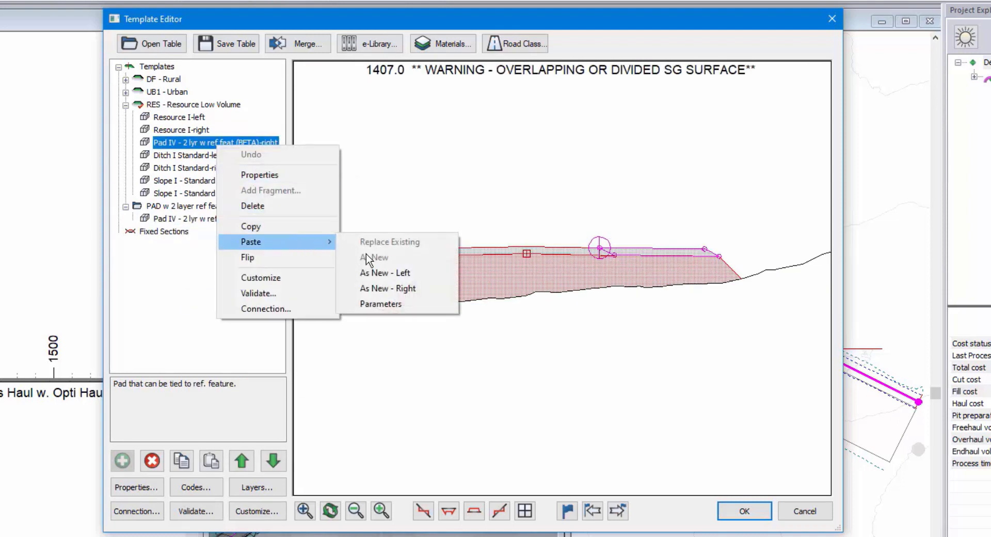
pyautogui.click(378, 288)
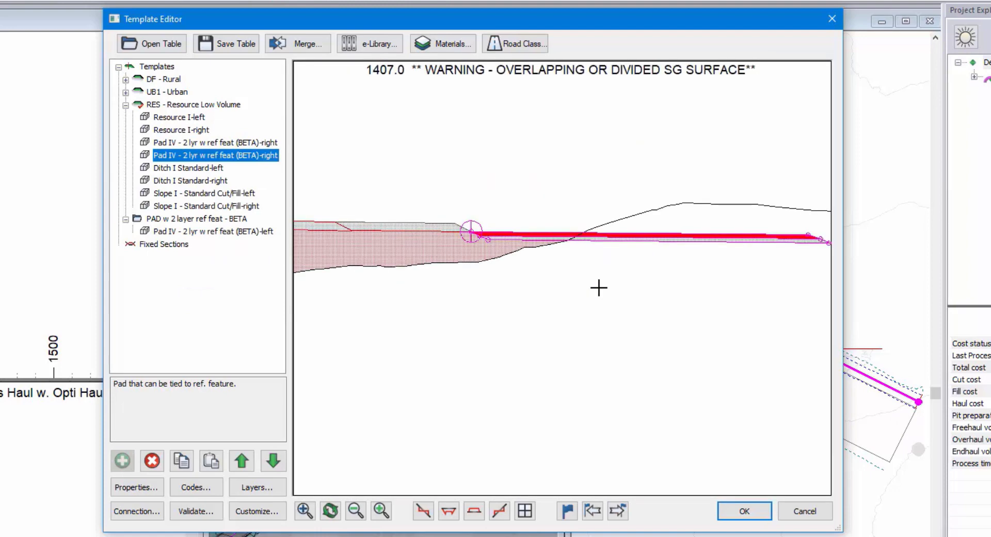
# Set PadTopLyrThick and PadSubBaseThick to 0 m for the second right-side Pad IV component in the resource road template.
pyautogui.doubleClick(261, 157)
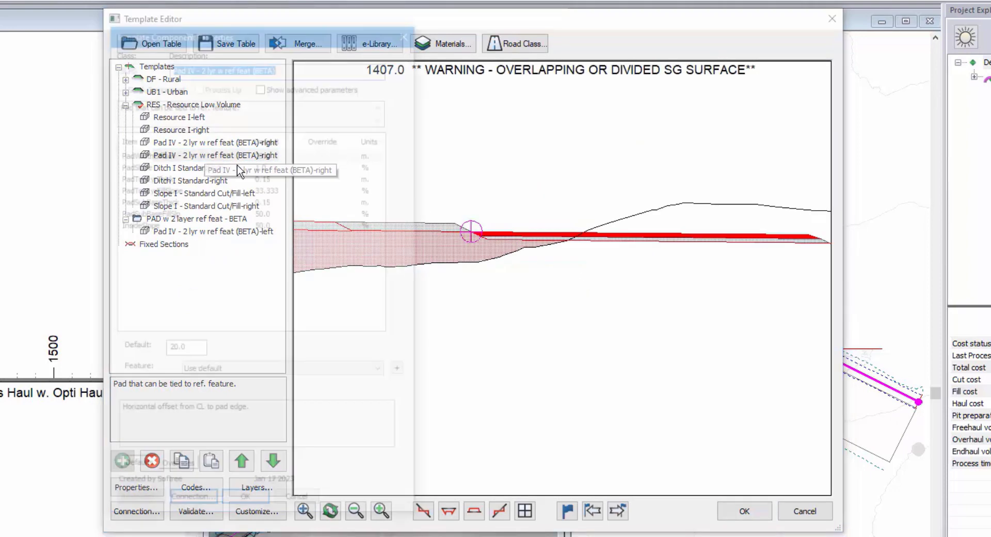
pyautogui.click(264, 177)
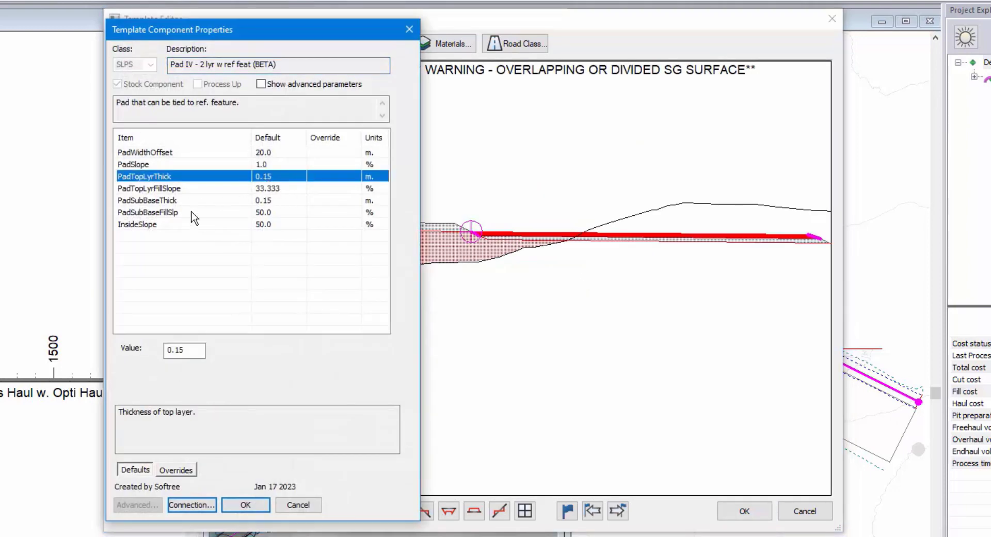
pyautogui.press('Tab')
pyautogui.write('0')
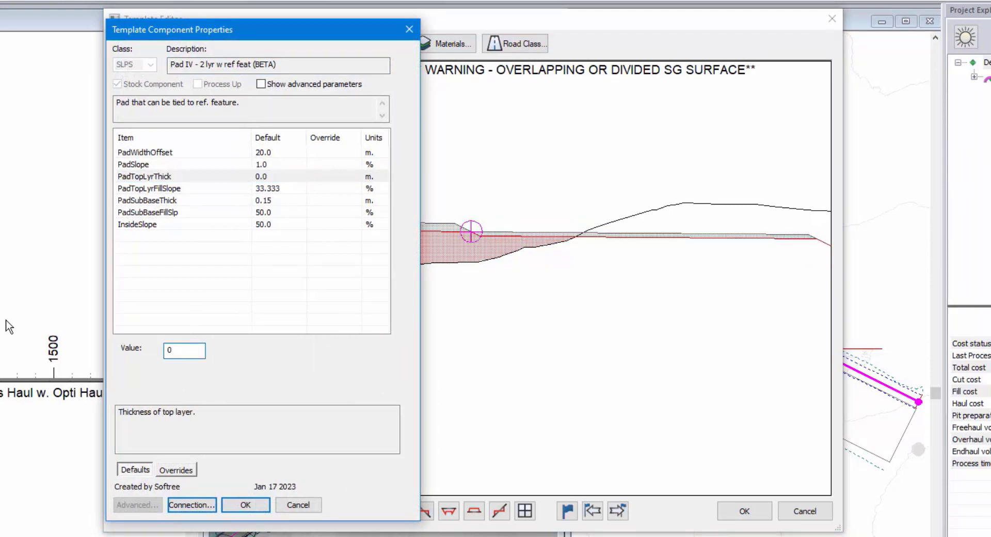
pyautogui.click(275, 202)
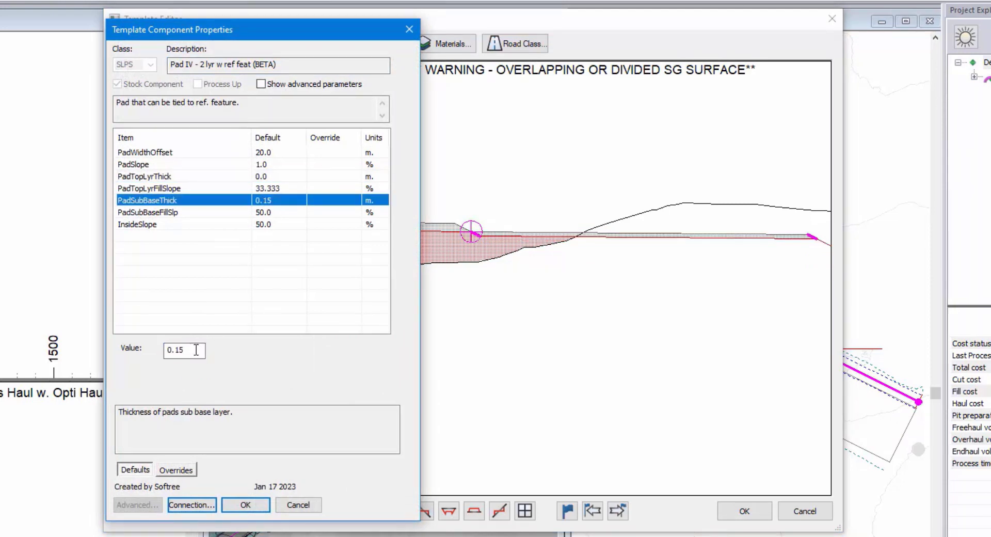
pyautogui.press('Tab')
pyautogui.write('0')
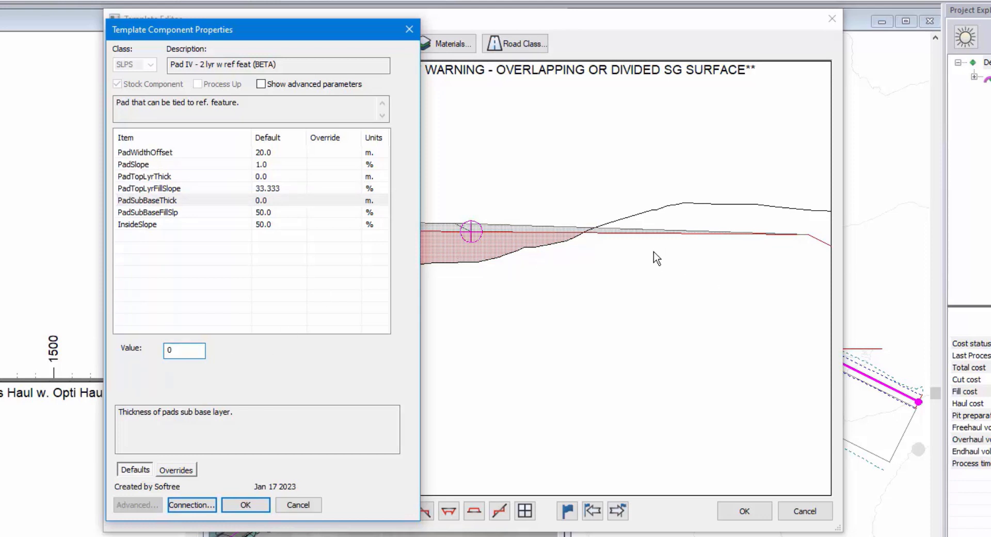
# Set the default PadWidthOffset of the second right-side Pad IV component to 0 m.
pyautogui.click(262, 154)
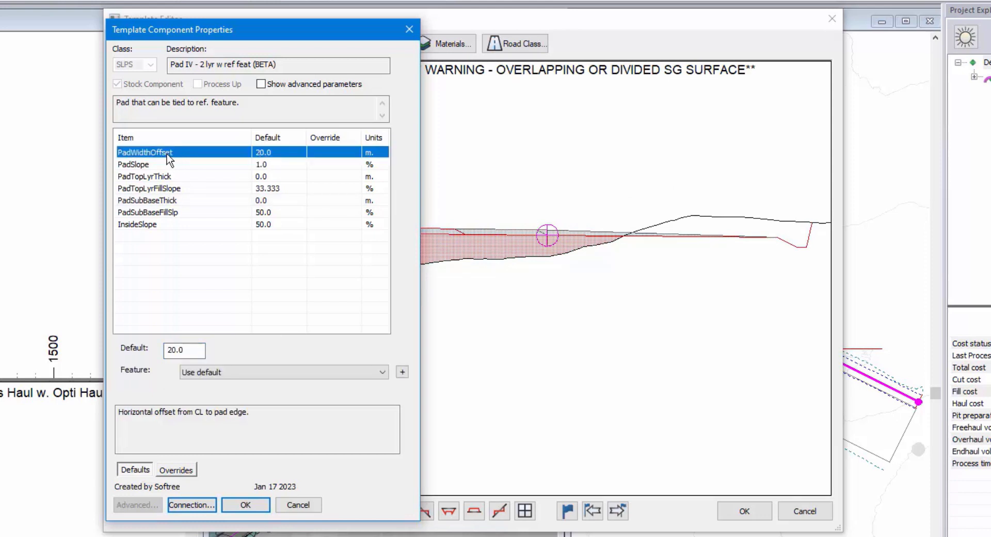
pyautogui.doubleClick(191, 350)
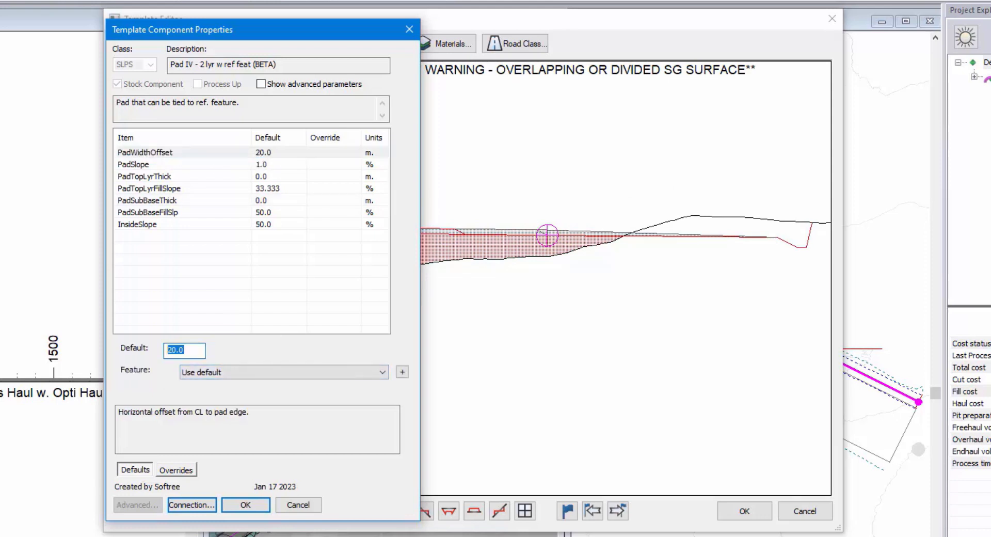
pyautogui.write('0')
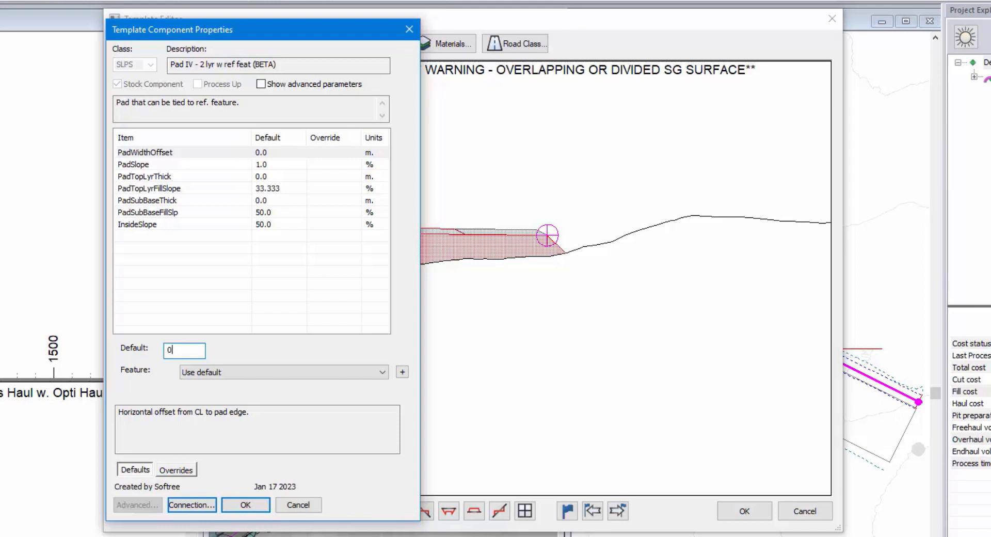
# Add Laydown_Extents-2 from Lidar topo with Pad Extents as a second reference feature for the alignment.
pyautogui.click(402, 372)
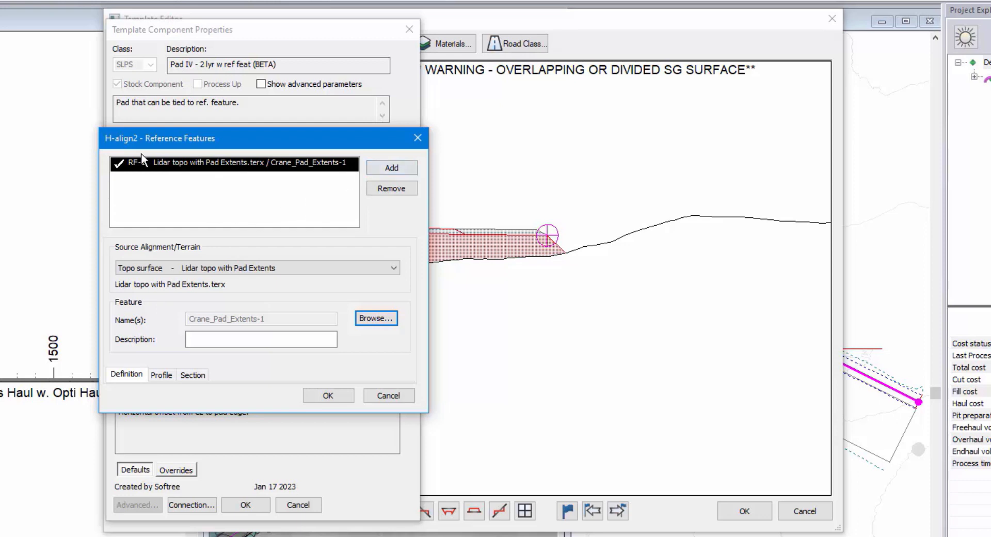
pyautogui.click(390, 168)
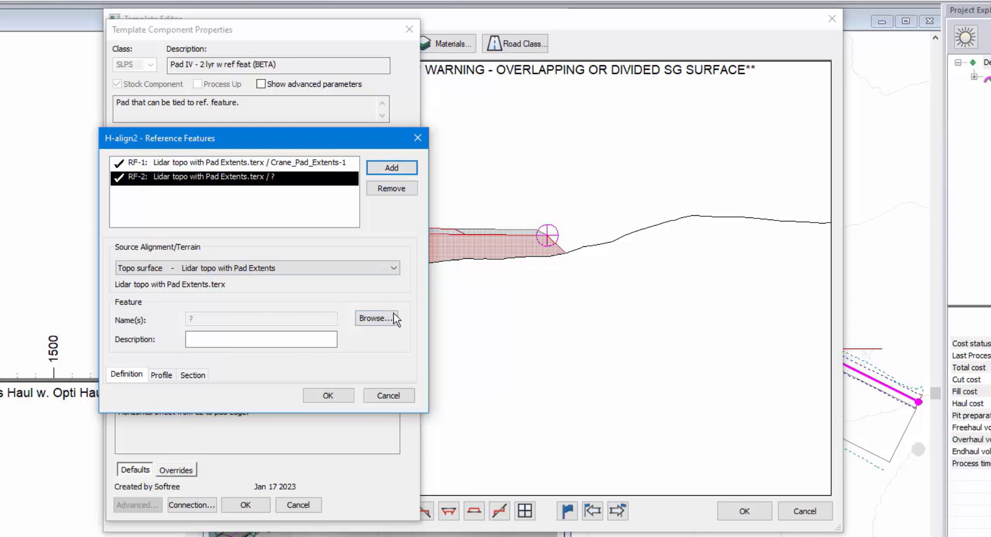
pyautogui.click(378, 318)
pyautogui.moveTo(332, 173); pyautogui.dragTo(333, 385)
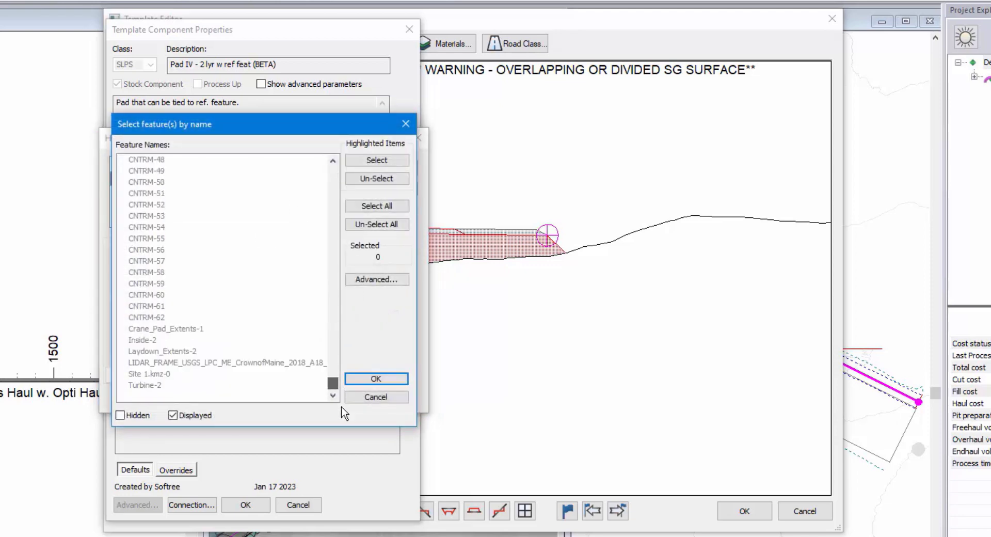
pyautogui.click(165, 353)
pyautogui.click(392, 379)
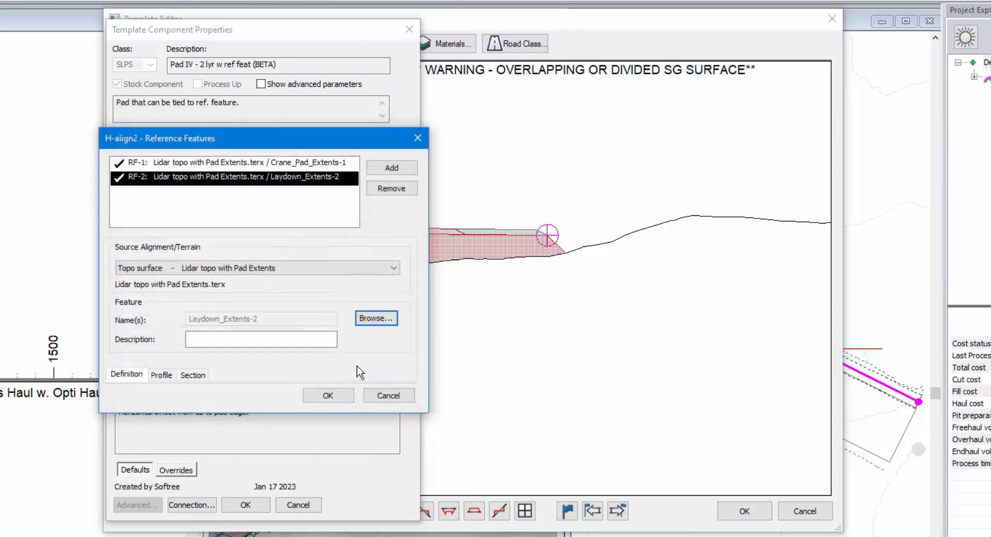
pyautogui.click(342, 392)
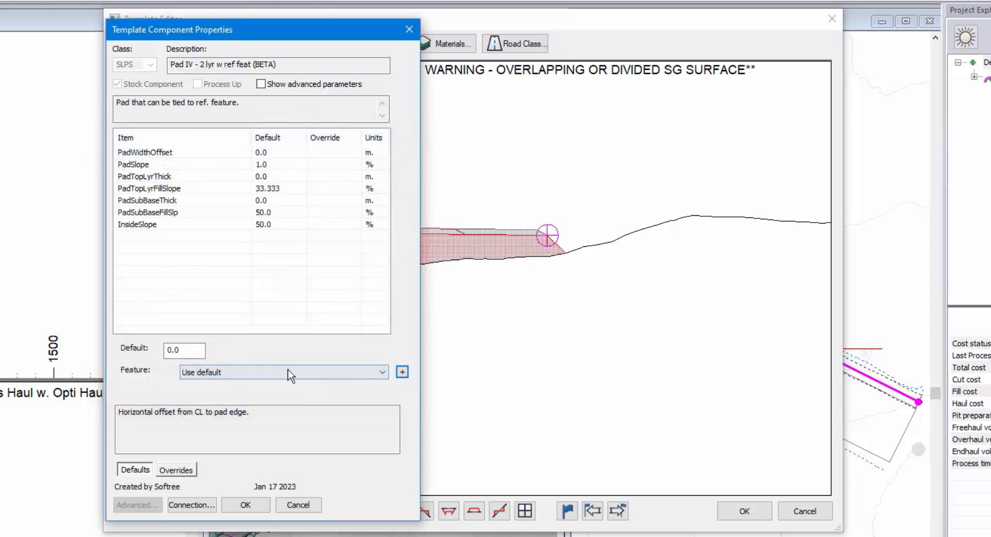
# Tie the second Pad IV component's PadWidthOffset to reference feature RF-2, Laydown_Extents-2, and accept the component properties.
pyautogui.click(288, 372)
pyautogui.click(279, 401)
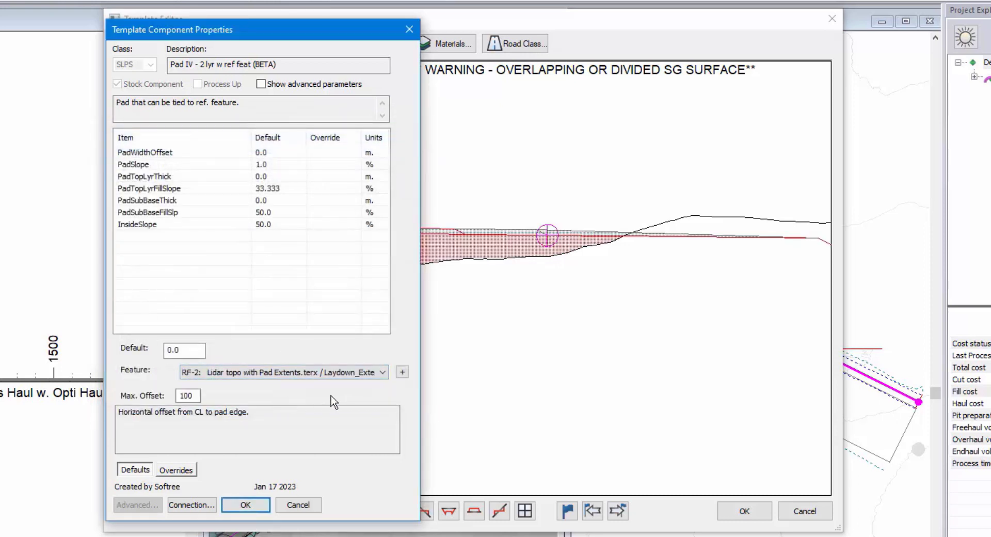
pyautogui.click(245, 504)
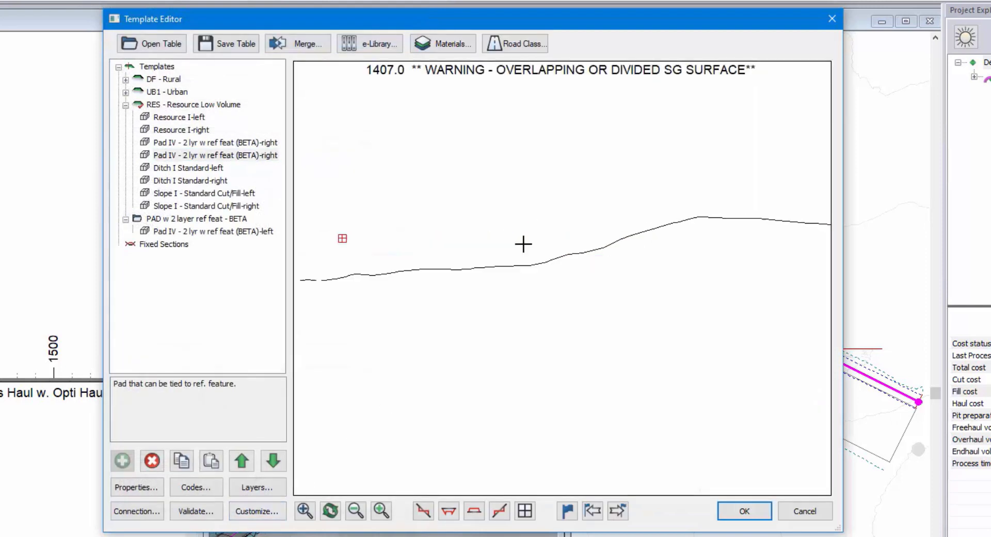
pyautogui.scroll(-1, 579, 241)
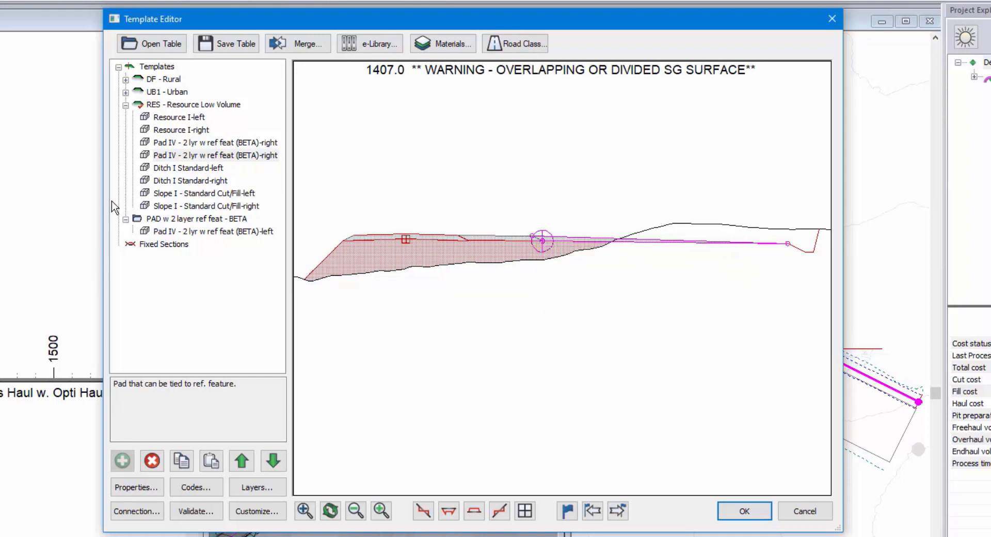
# Rename the second right-side Pad IV component's template codes so they start with L instead of P, including LE1T.
pyautogui.click(214, 155)
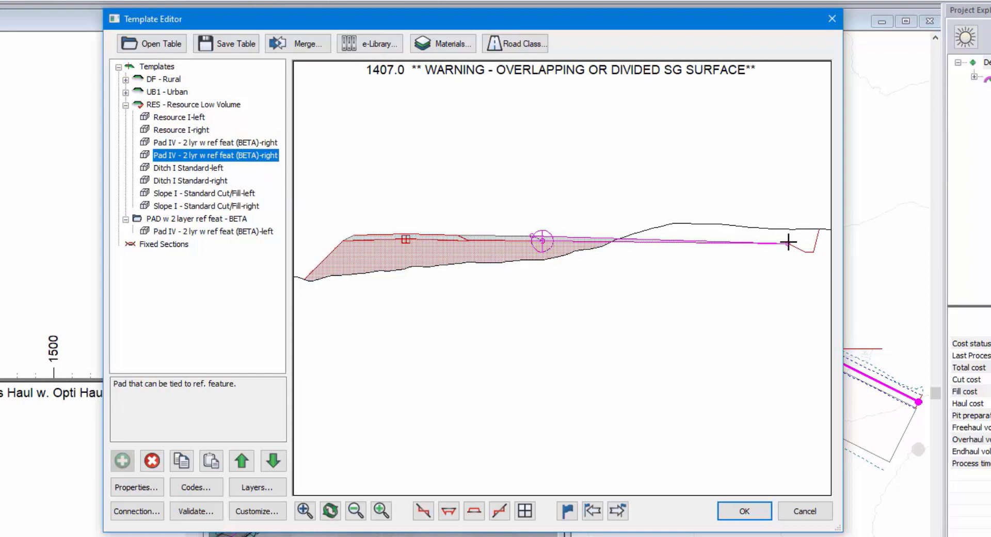
pyautogui.moveTo(788, 241)
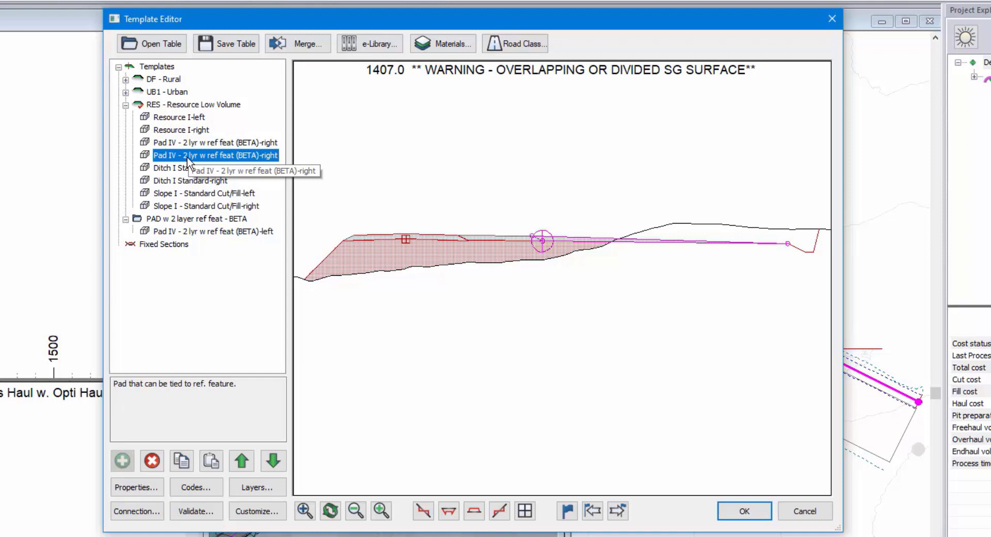
pyautogui.click(207, 492)
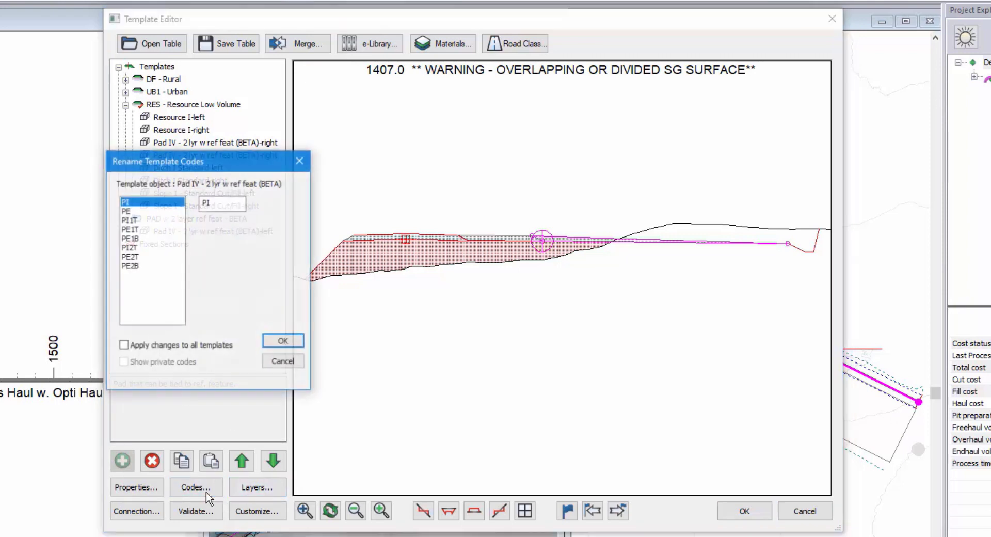
pyautogui.click(130, 211)
pyautogui.click(131, 220)
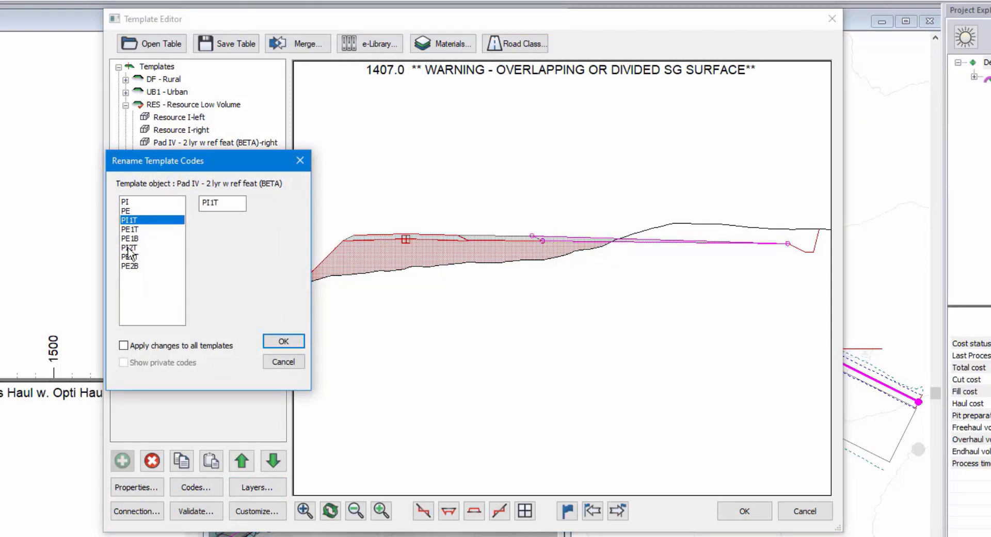
pyautogui.click(127, 203)
pyautogui.click(211, 201)
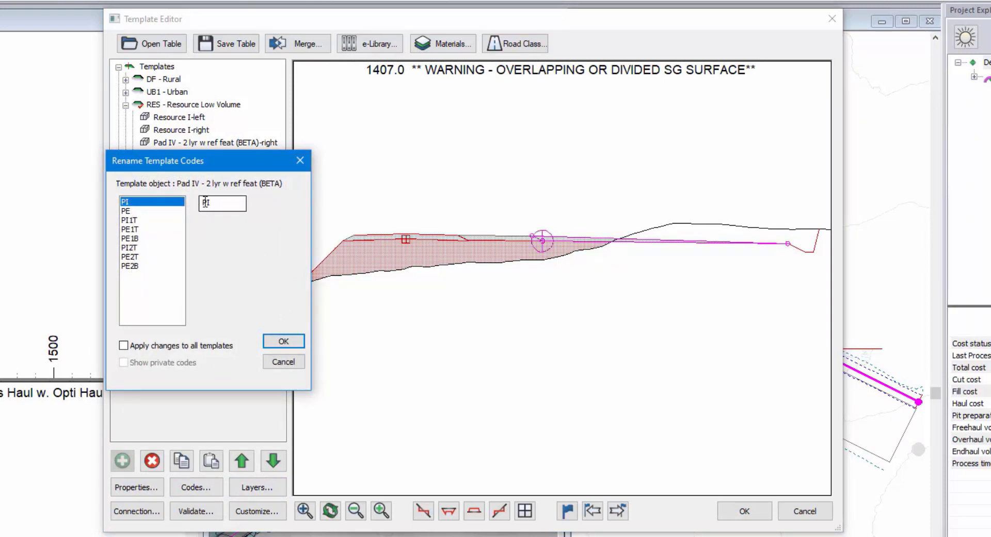
pyautogui.moveTo(207, 204)
pyautogui.mouseDown()
pyautogui.moveTo(170, 204)
pyautogui.moveTo(208, 206)
pyautogui.moveTo(201, 211)
pyautogui.mouseUp()
pyautogui.click(132, 211)
pyautogui.click(157, 221)
pyautogui.write('LE1T')
pyautogui.click(151, 239)
pyautogui.click(153, 248)
pyautogui.write('L')
pyautogui.click(153, 256)
pyautogui.click(153, 266)
pyautogui.click(283, 341)
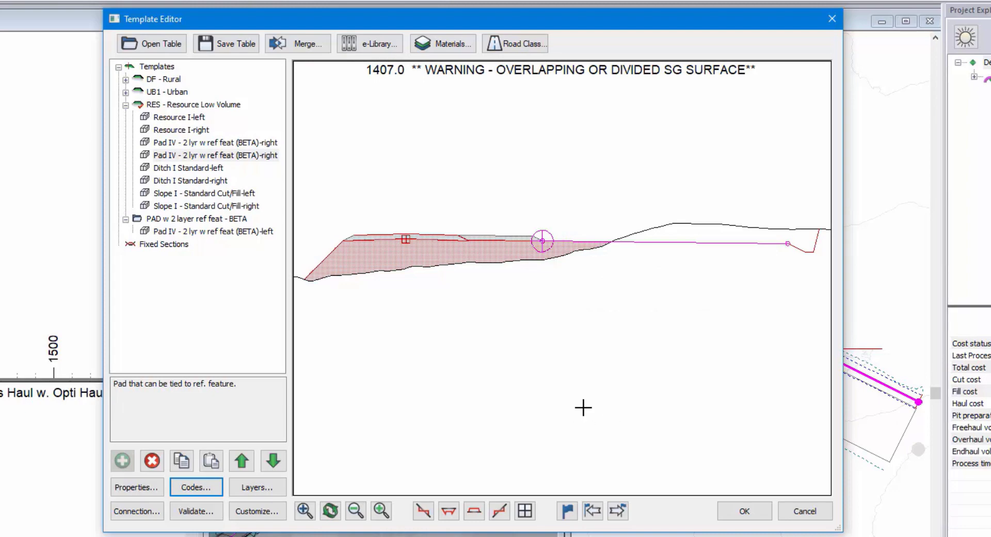
# Accept the template changes and recalculate the range with Re-Cost and Fuel and Usage enabled.
pyautogui.click(766, 514)
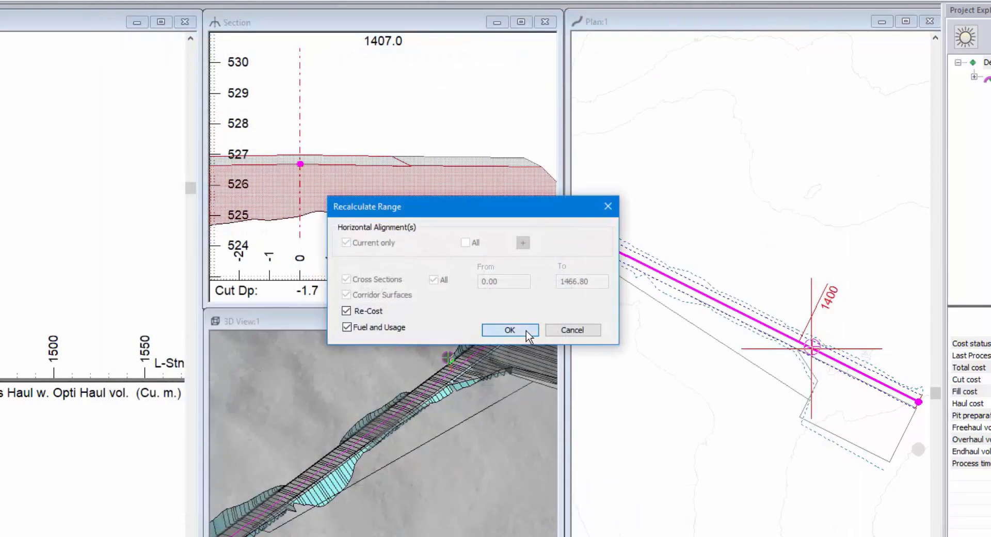
pyautogui.click(528, 332)
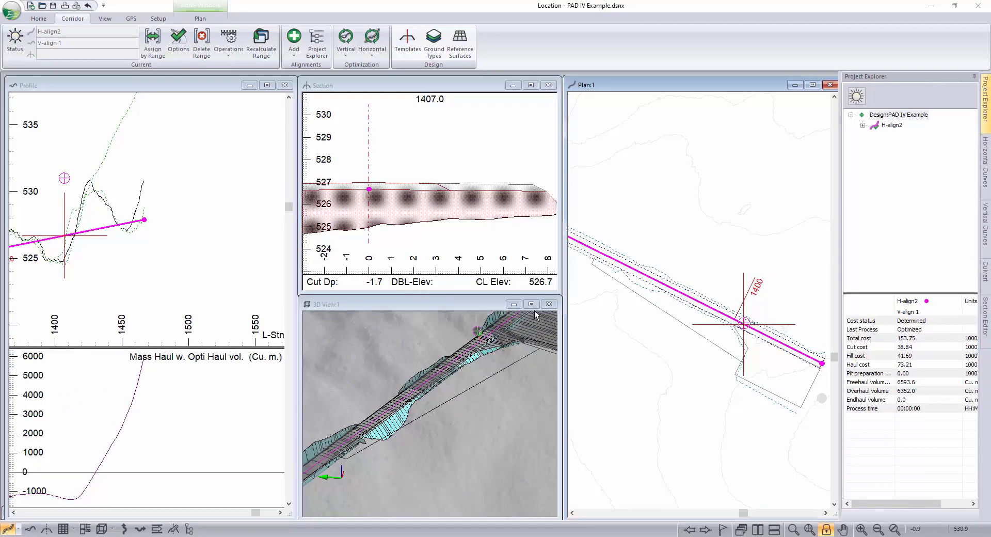
pyautogui.click(534, 311)
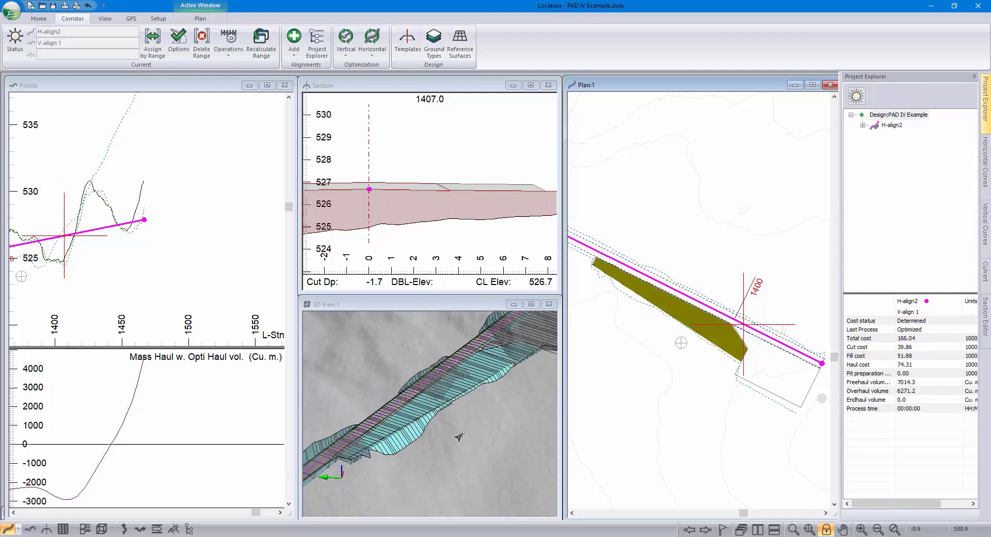
# Examine the new laydown area in 3D and inspect its inner edge near station 1400 in plan.
pyautogui.moveTo(446, 429); pyautogui.dragTo(478, 407)
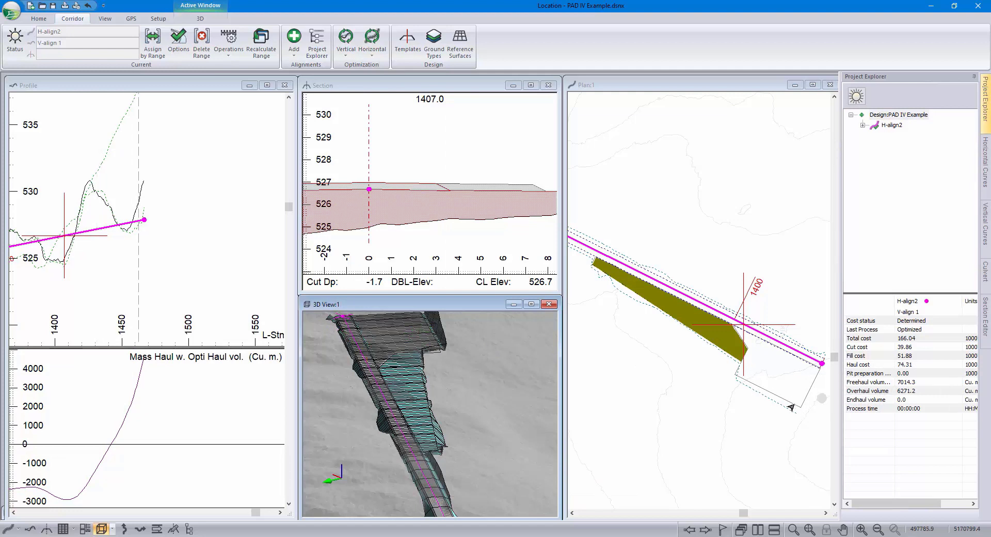
pyautogui.moveTo(741, 382)
pyautogui.moveTo(751, 335)
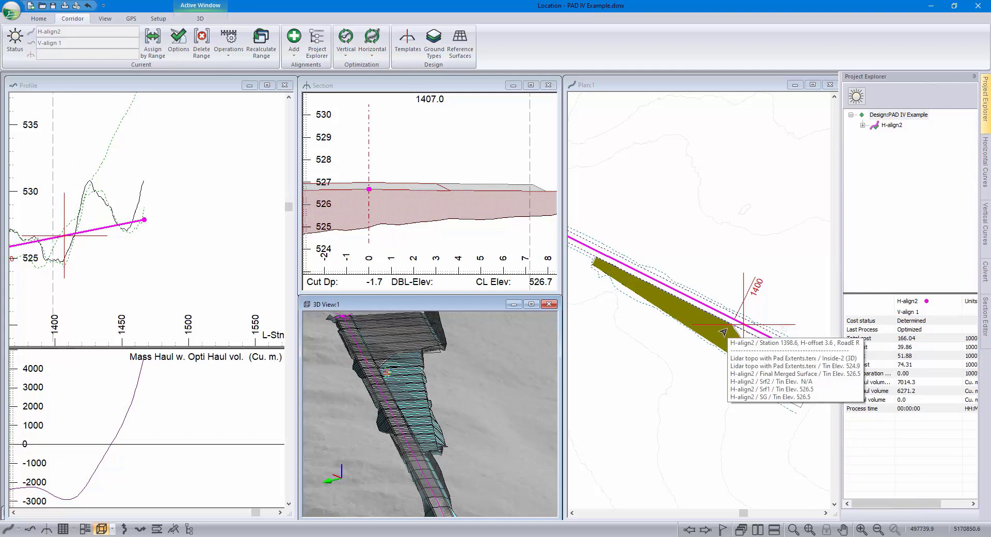